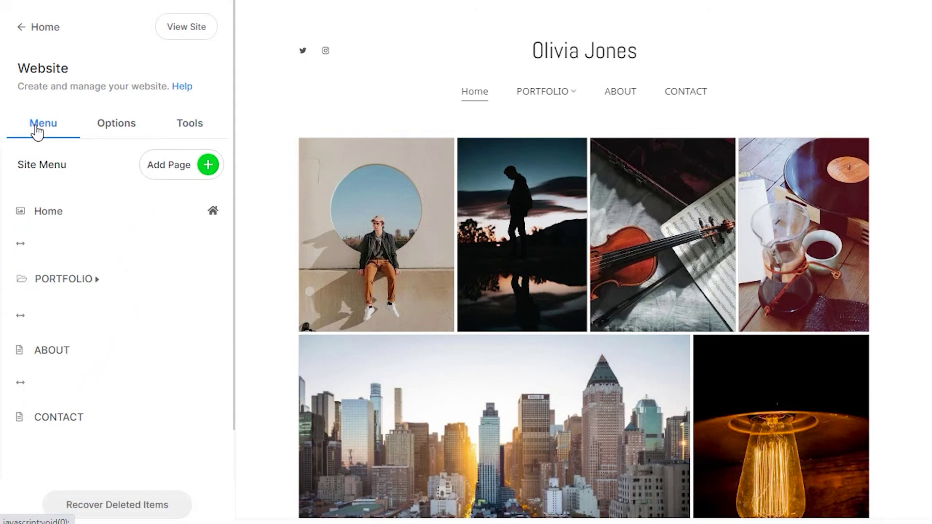
# Step: Check the Add Page choices and CONTACT page options, then open Store orders and activate the store
pyautogui.click(207, 165)
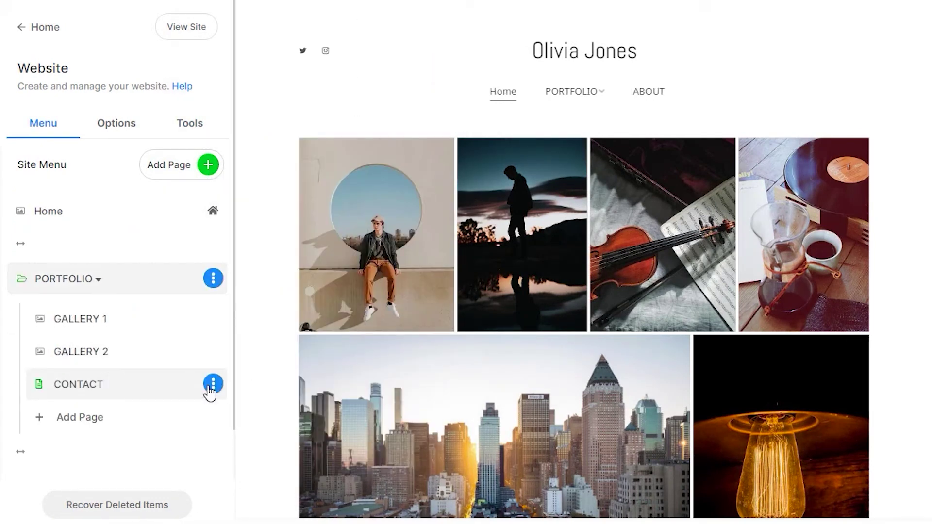
pyautogui.click(214, 385)
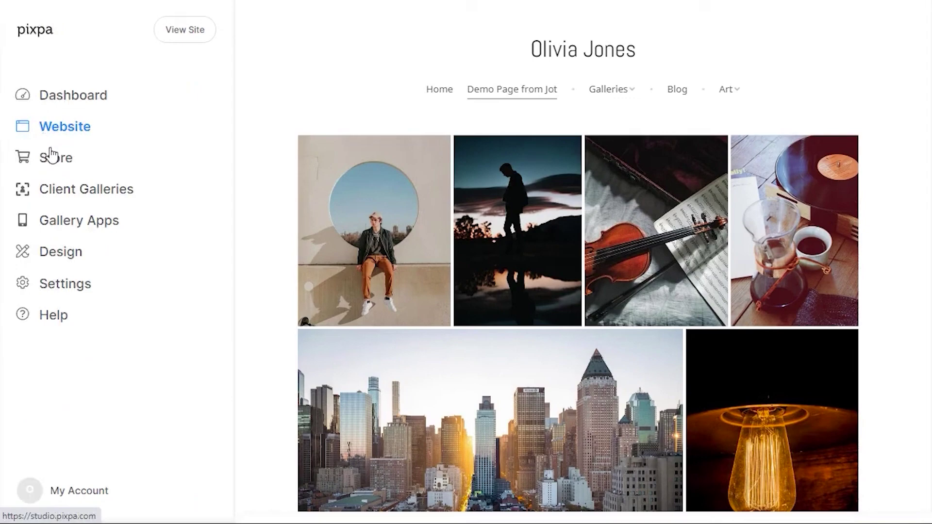
pyautogui.click(58, 163)
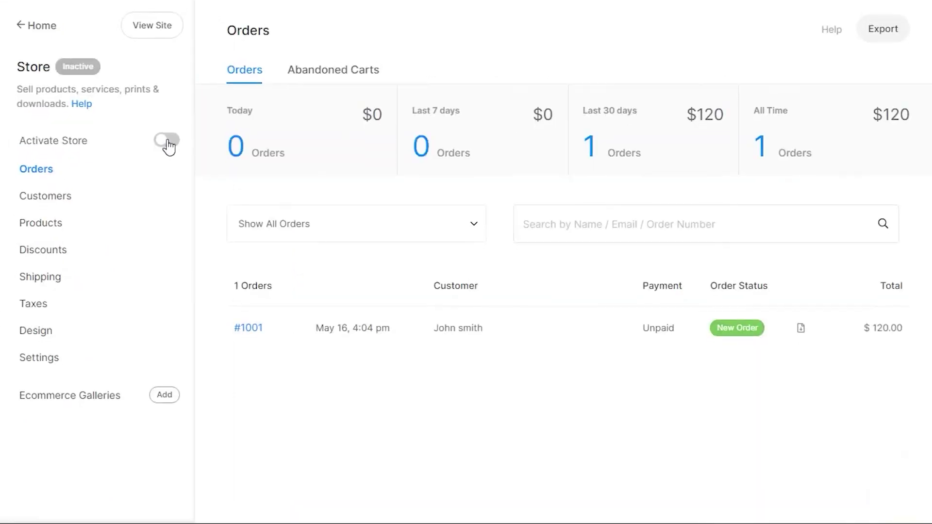
pyautogui.click(166, 143)
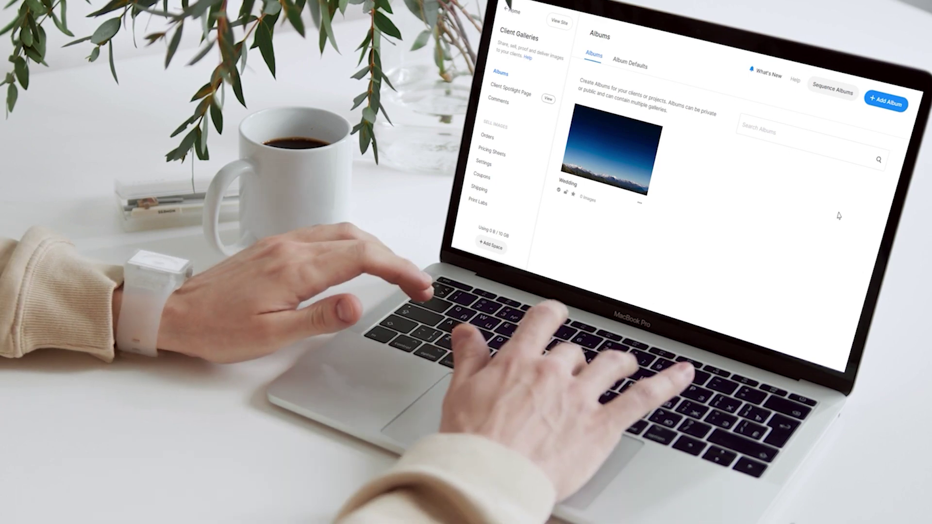
# Step: Create a client album named 'Fashion Shoot' and bring up the support chat
pyautogui.click(883, 104)
pyautogui.click(631, 132)
pyautogui.write('Fashion Shoot')
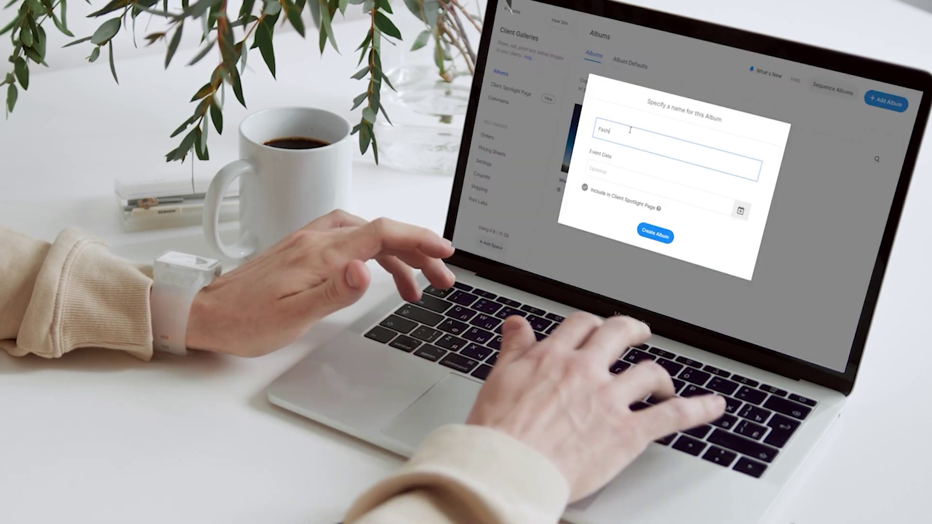
pyautogui.click(655, 235)
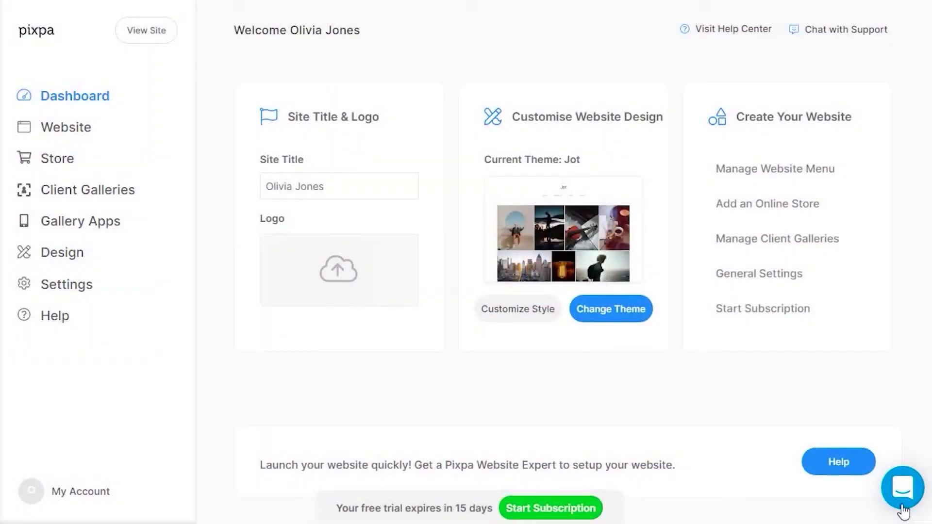
pyautogui.click(902, 490)
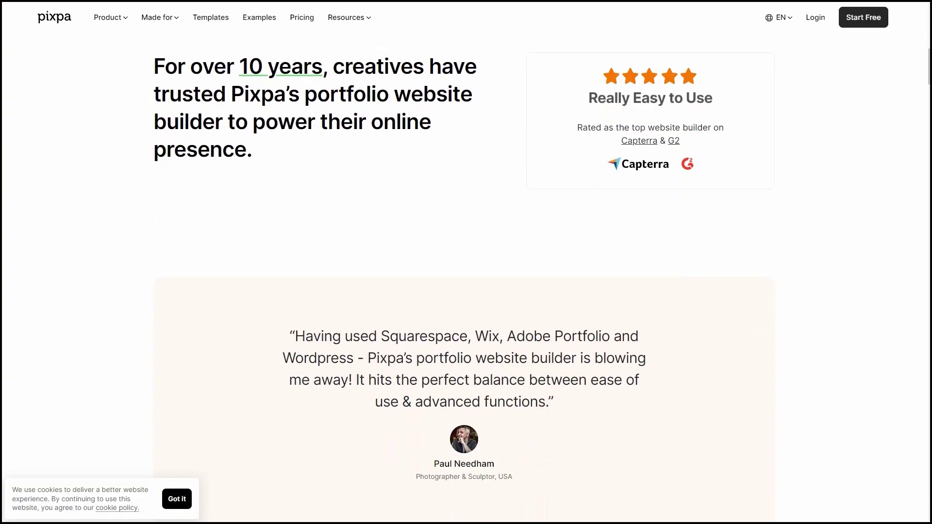
# Step: Scroll down the pixpa.com homepage past the testimonials to the portfolio templates section
pyautogui.scroll(-10, 466, 262)
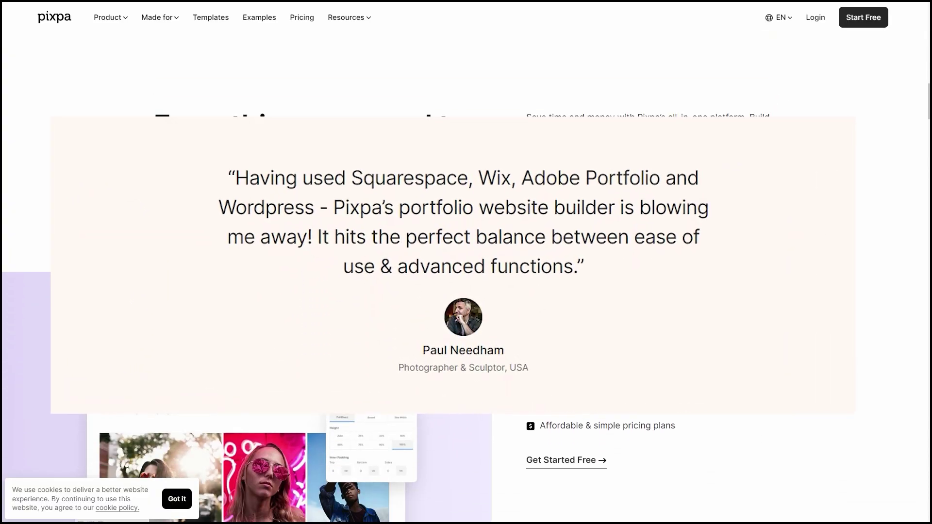
pyautogui.scroll(-10, 466, 262)
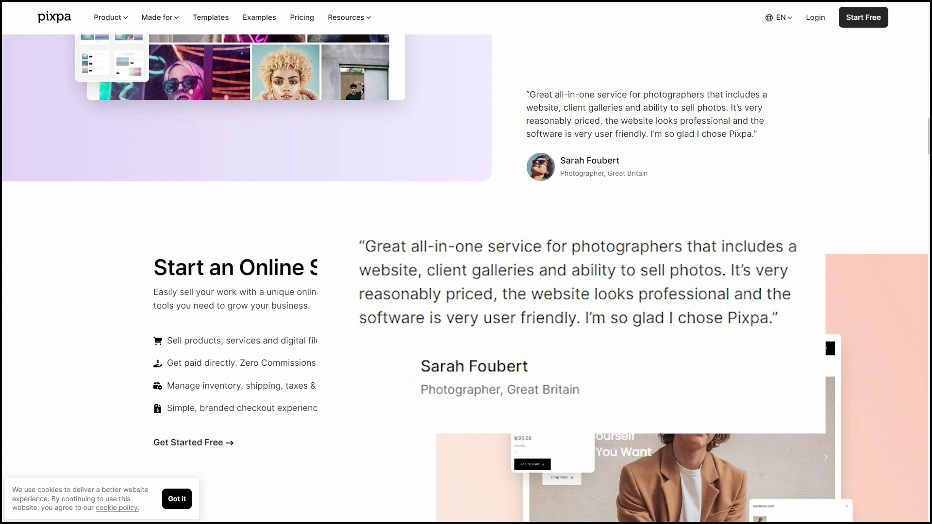
pyautogui.scroll(-10, 466, 262)
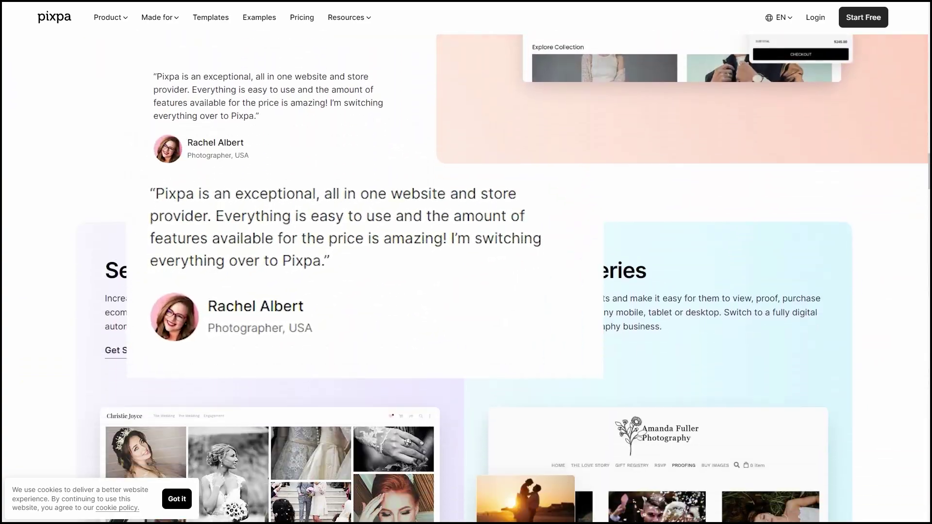
pyautogui.scroll(-8, 466, 262)
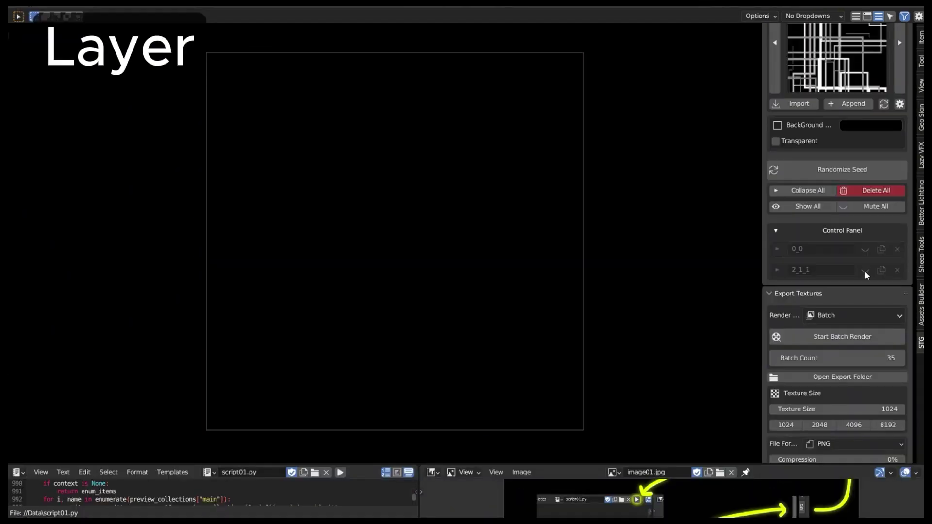
# Step: On layer 2_1_1, lower the Top value, enable Distribute Mode2 and reduce the first Spacing value
pyautogui.click(776, 270)
pyautogui.scroll(-10, 781, 268)
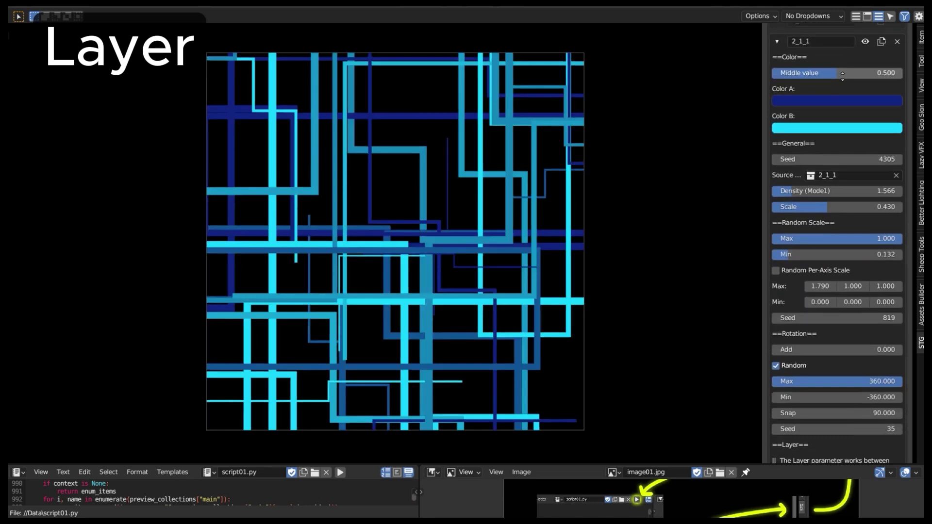
pyautogui.scroll(-8, 787, 334)
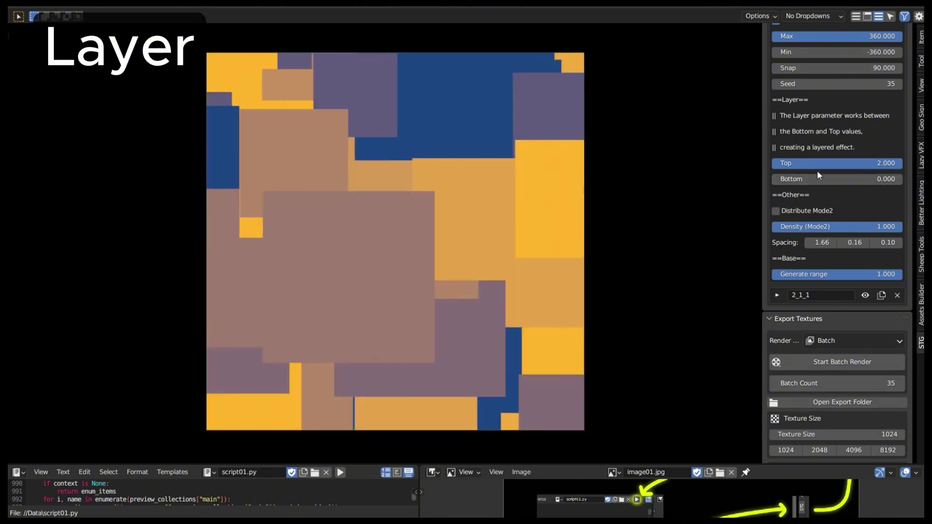
pyautogui.moveTo(817, 164); pyautogui.dragTo(742, 164)
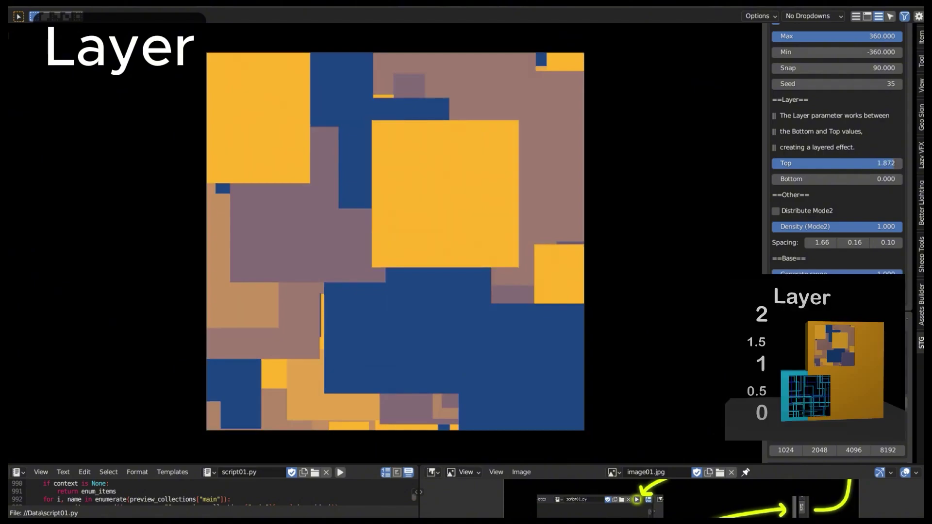
pyautogui.click(768, 204)
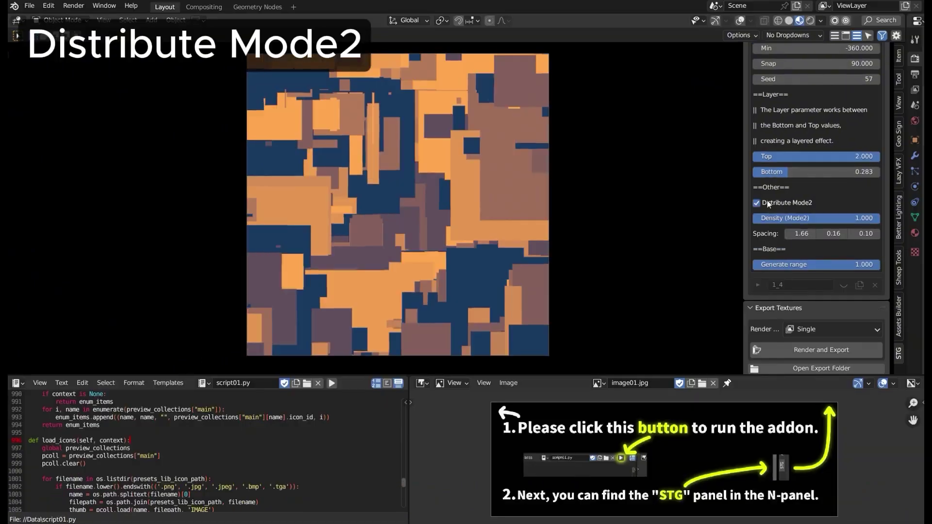
pyautogui.moveTo(801, 233); pyautogui.dragTo(888, 233)
# Step: Widen the middle Spacing, raise Generate range, and batch-render 35 textures for export
pyautogui.moveTo(833, 253); pyautogui.dragTo(864, 252)
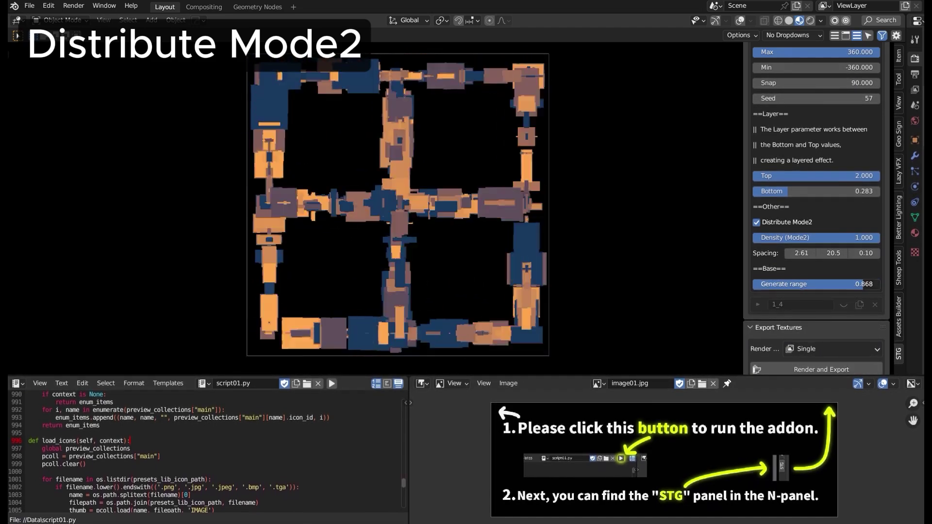
pyautogui.moveTo(796, 284); pyautogui.dragTo(880, 284)
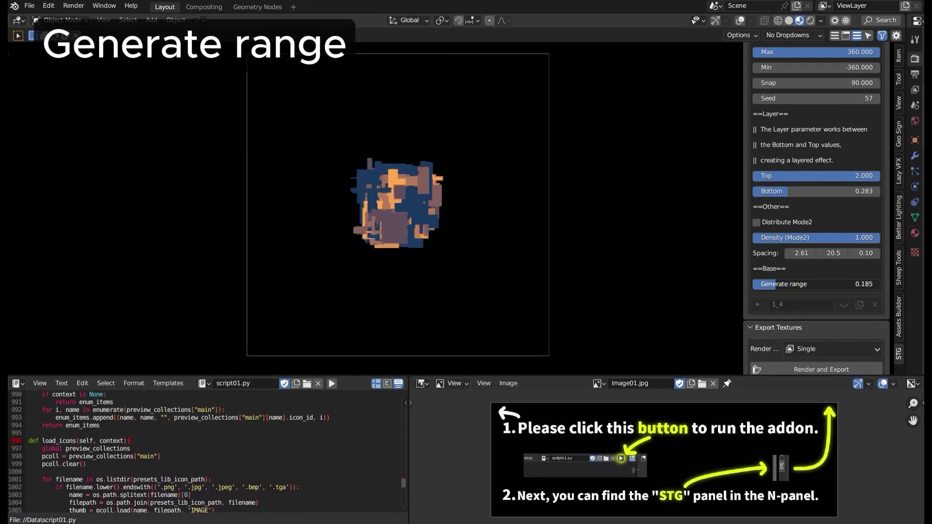
pyautogui.scroll(-8, 814, 249)
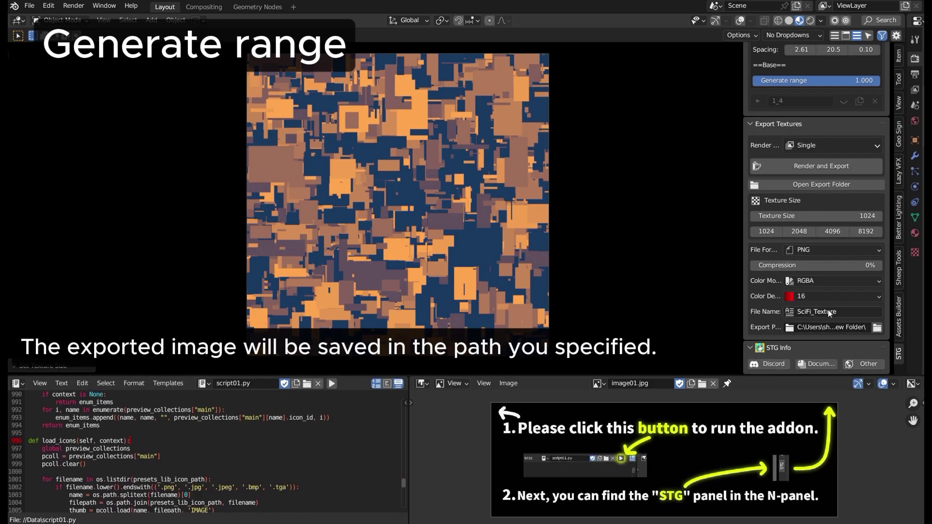
pyautogui.click(800, 174)
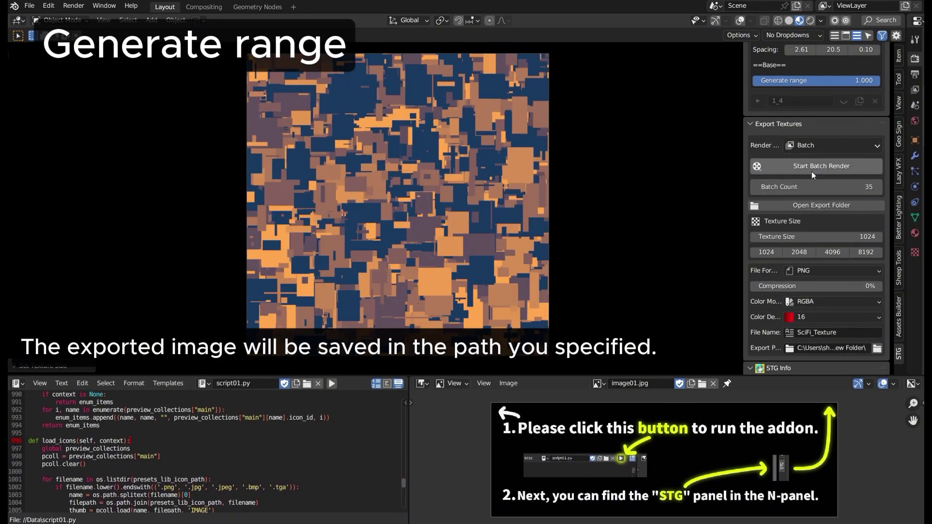
pyautogui.click(811, 171)
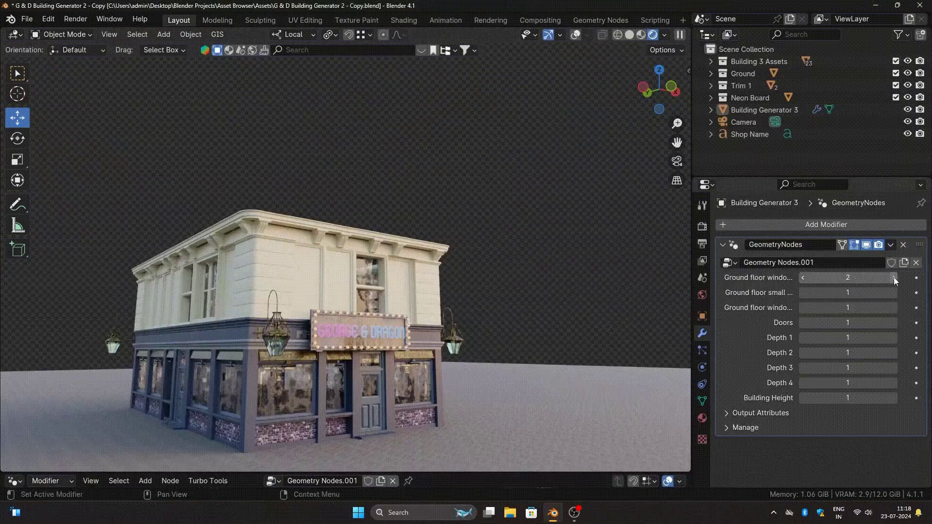
# Step: Increase ground-floor window and door counts, the Depth values, and Building Height to five storeys
pyautogui.click(892, 277)
pyautogui.doubleClick(893, 292)
pyautogui.doubleClick(893, 307)
pyautogui.doubleClick(892, 308)
pyautogui.doubleClick(893, 322)
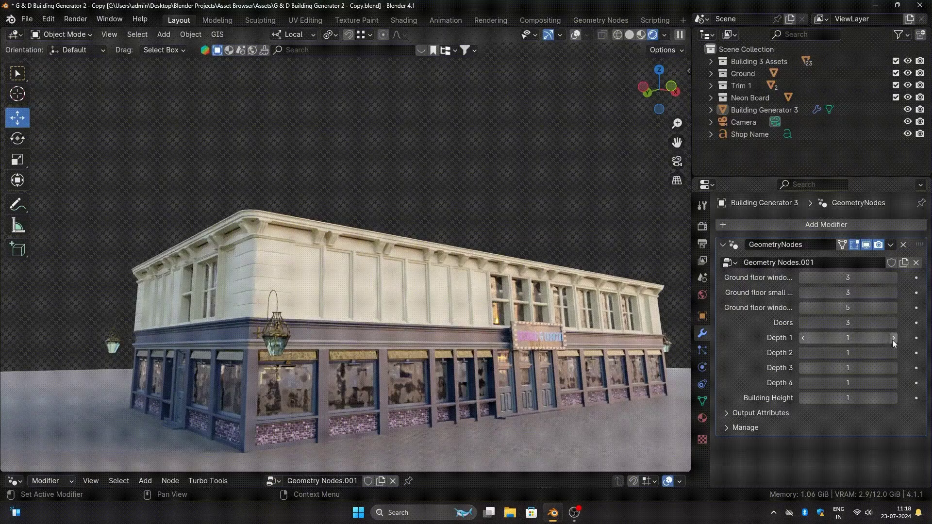
pyautogui.doubleClick(893, 339)
pyautogui.doubleClick(893, 383)
pyautogui.doubleClick(892, 398)
pyautogui.doubleClick(893, 398)
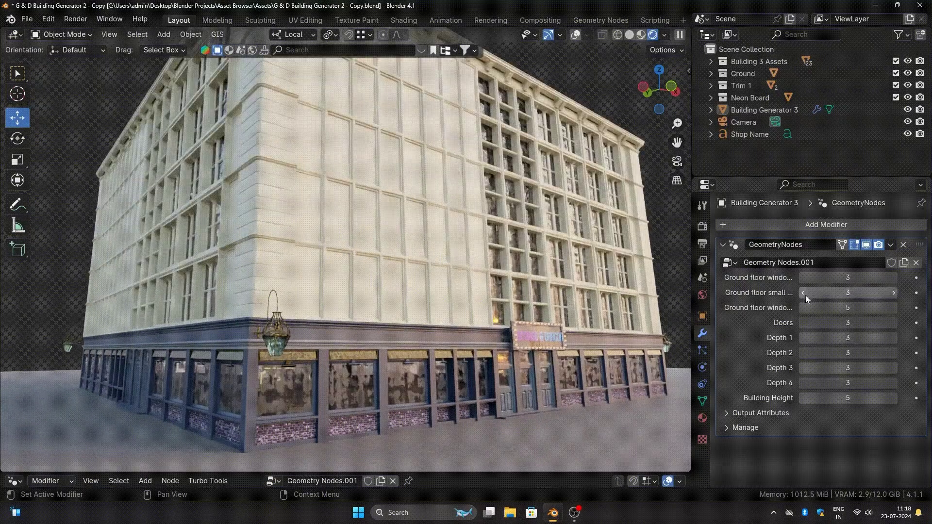
# Step: Cut the ground-floor windows and doors back to one each
pyautogui.doubleClick(803, 293)
pyautogui.click(805, 307)
pyautogui.doubleClick(802, 321)
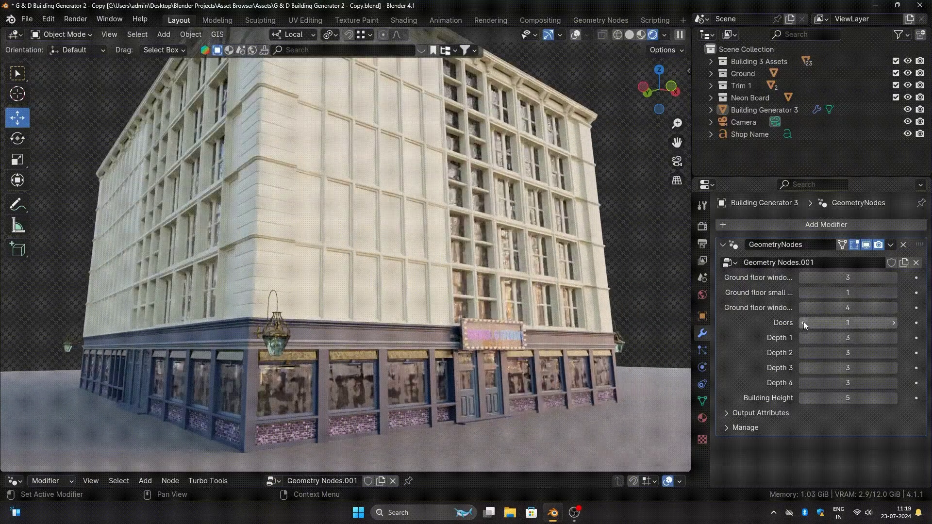
pyautogui.moveTo(607, 349); pyautogui.dragTo(456, 327, button='middle')
pyautogui.scroll(-5, 456, 328)
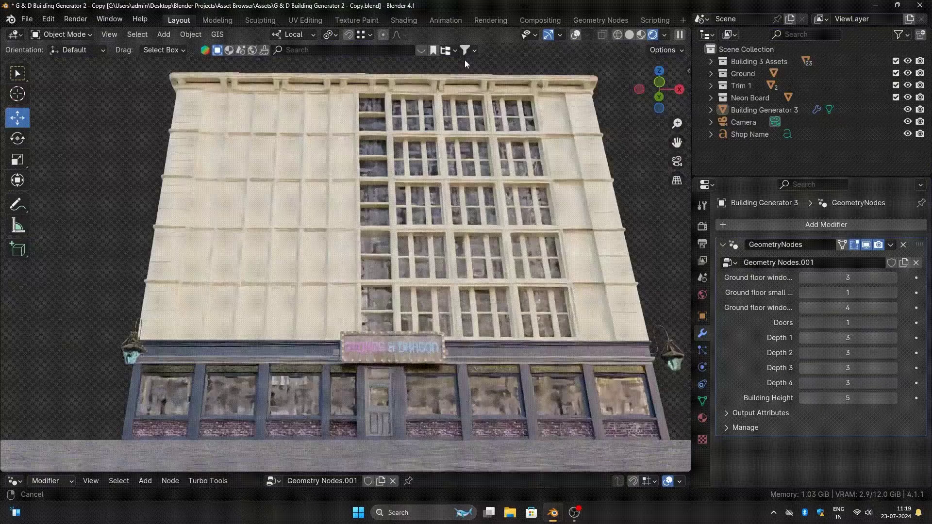
pyautogui.click(802, 279)
pyautogui.click(802, 279)
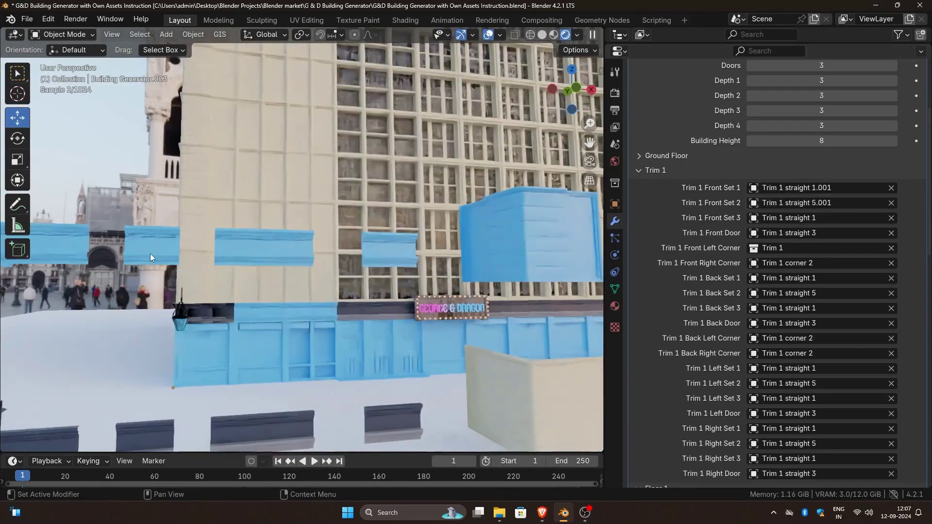
# Step: Clear several Trim 1 pieces and set the Trim 1 Front Door to Trim 1 straight 3.001
pyautogui.click(890, 218)
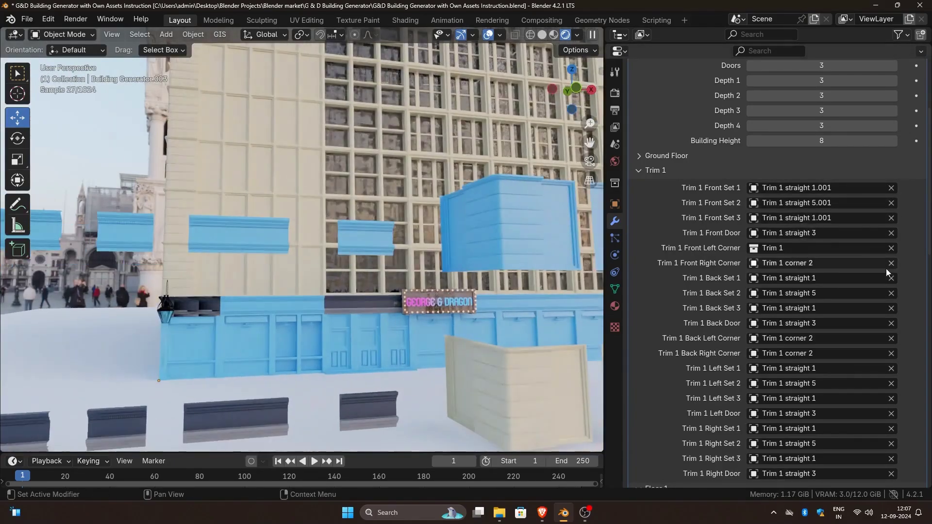
pyautogui.click(892, 263)
pyautogui.click(891, 293)
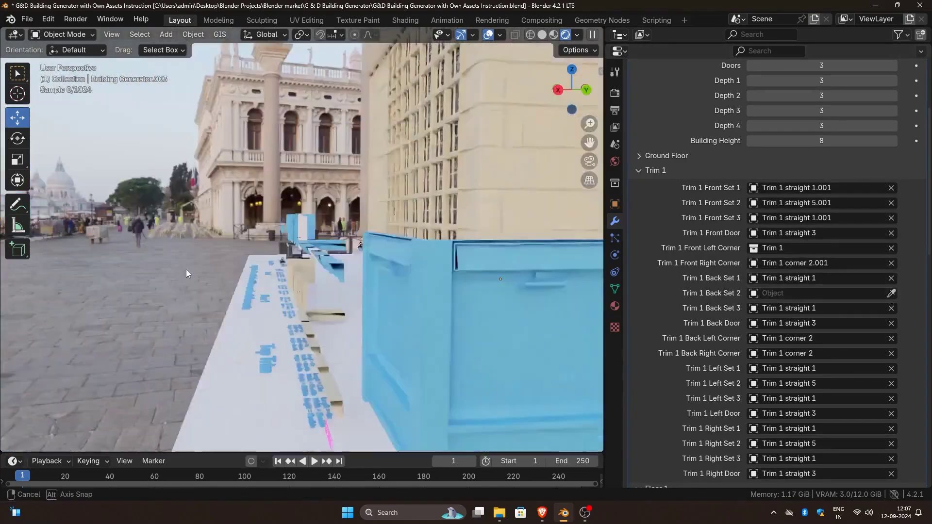
pyautogui.scroll(5, 388, 255)
pyautogui.scroll(-5, 389, 260)
pyautogui.click(427, 194)
pyautogui.moveTo(427, 194); pyautogui.dragTo(308, 248, button='middle')
pyautogui.click(891, 233)
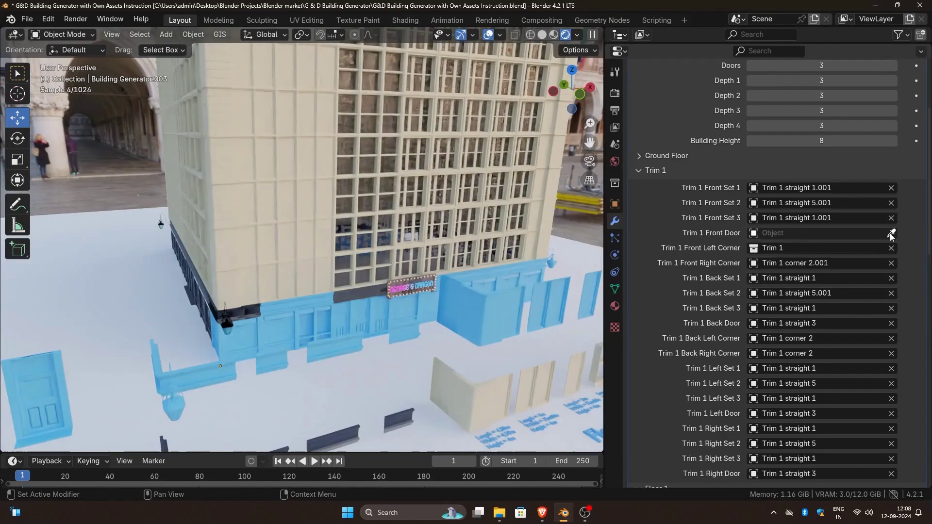
pyautogui.moveTo(427, 301); pyautogui.dragTo(349, 316, button='middle')
pyautogui.click(820, 232)
pyautogui.click(777, 272)
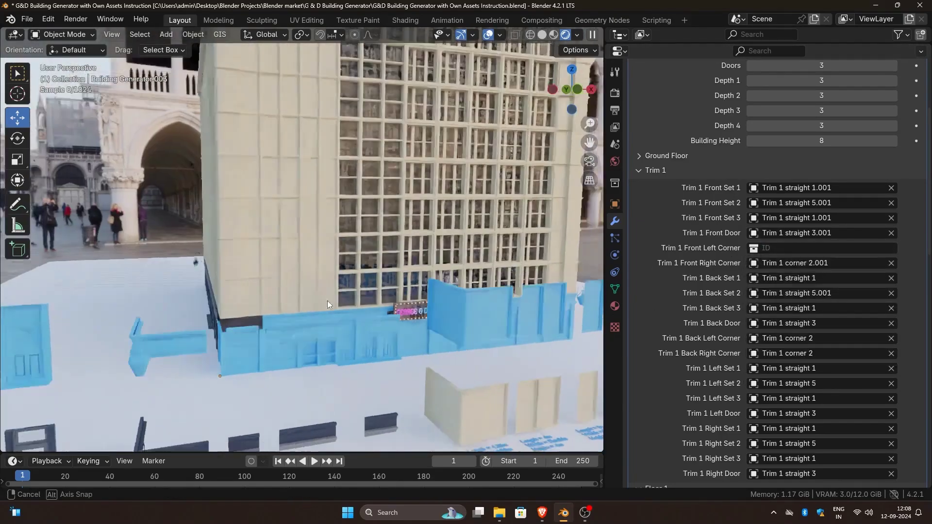
pyautogui.scroll(2, 760, 218)
pyautogui.click(638, 193)
# Step: Fill Floor 1 Front Window Sets 1–4 with Window 2 straight, plain, big and large .001, and repick the front right corner
pyautogui.click(639, 135)
pyautogui.click(891, 153)
pyautogui.click(891, 153)
pyautogui.moveTo(437, 242); pyautogui.dragTo(396, 283, button='middle')
pyautogui.click(396, 284)
pyautogui.click(820, 168)
pyautogui.click(777, 209)
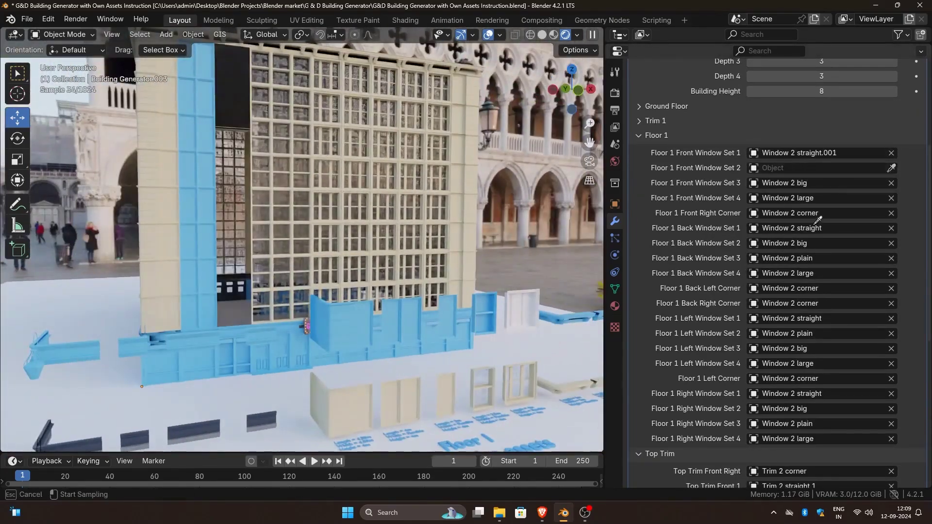
pyautogui.click(891, 183)
pyautogui.click(891, 183)
pyautogui.click(524, 348)
pyautogui.click(890, 198)
pyautogui.click(891, 198)
pyautogui.click(524, 348)
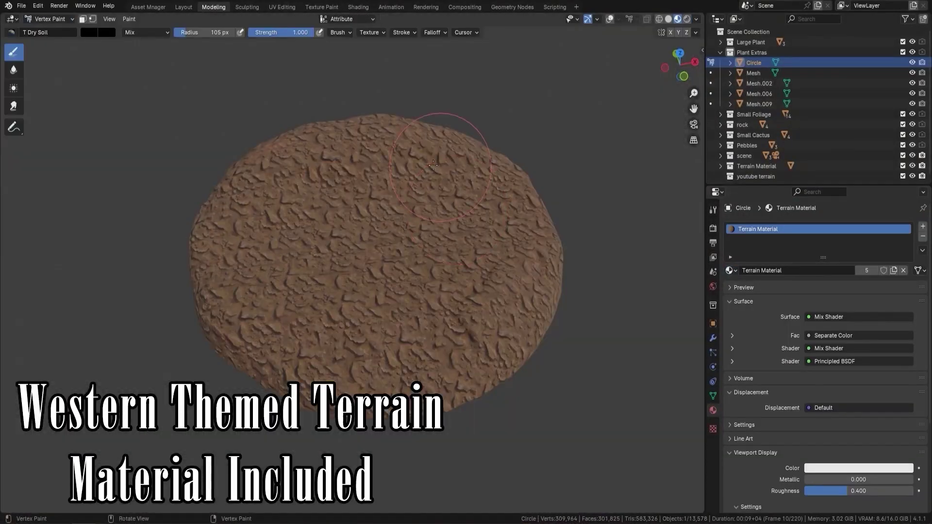
# Step: Vertex paint the terrain disc with the T Moss and T Rich Soil brushes
pyautogui.click(12, 32)
pyautogui.click(260, 104)
pyautogui.moveTo(238, 316)
pyautogui.mouseDown()
pyautogui.moveTo(315, 388)
pyautogui.moveTo(477, 350)
pyautogui.mouseUp()
pyautogui.moveTo(295, 262); pyautogui.dragTo(387, 153, button='middle')
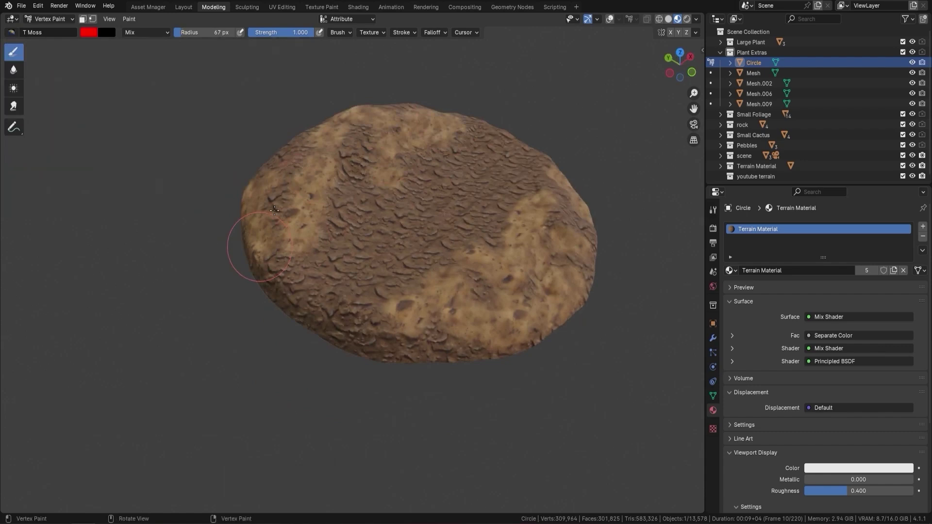
pyautogui.moveTo(274, 209)
pyautogui.mouseDown(button='middle')
pyautogui.moveTo(426, 129)
pyautogui.moveTo(516, 279)
pyautogui.moveTo(436, 218)
pyautogui.mouseUp(button='middle')
pyautogui.click(12, 32)
pyautogui.click(27, 121)
pyautogui.moveTo(257, 270); pyautogui.dragTo(286, 255)
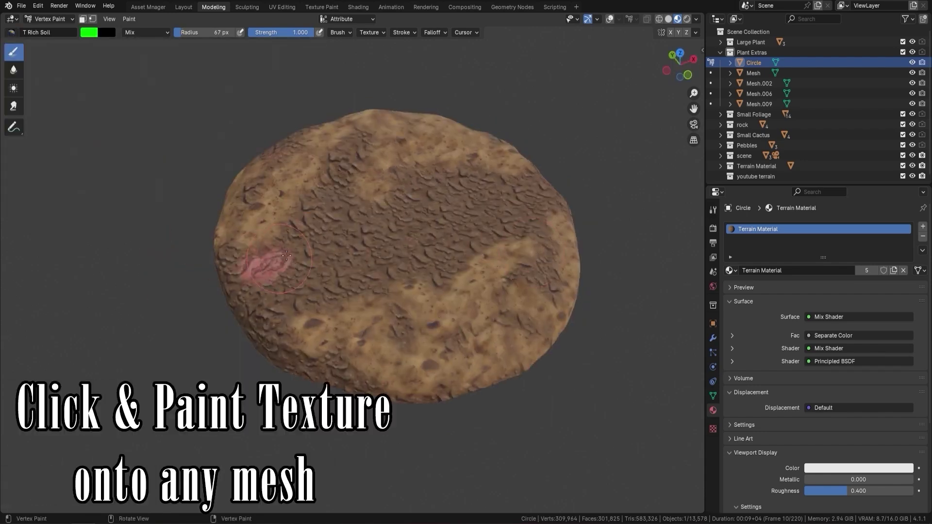
pyautogui.click(12, 32)
pyautogui.click(111, 161)
pyautogui.moveTo(291, 279)
pyautogui.mouseDown(button='middle')
pyautogui.moveTo(385, 260)
pyautogui.moveTo(256, 239)
pyautogui.moveTo(418, 269)
pyautogui.moveTo(277, 254)
pyautogui.moveTo(315, 273)
pyautogui.mouseUp(button='middle')
pyautogui.moveTo(144, 218); pyautogui.dragTo(321, 187, button='middle')
pyautogui.hotkey('shift', 'space')
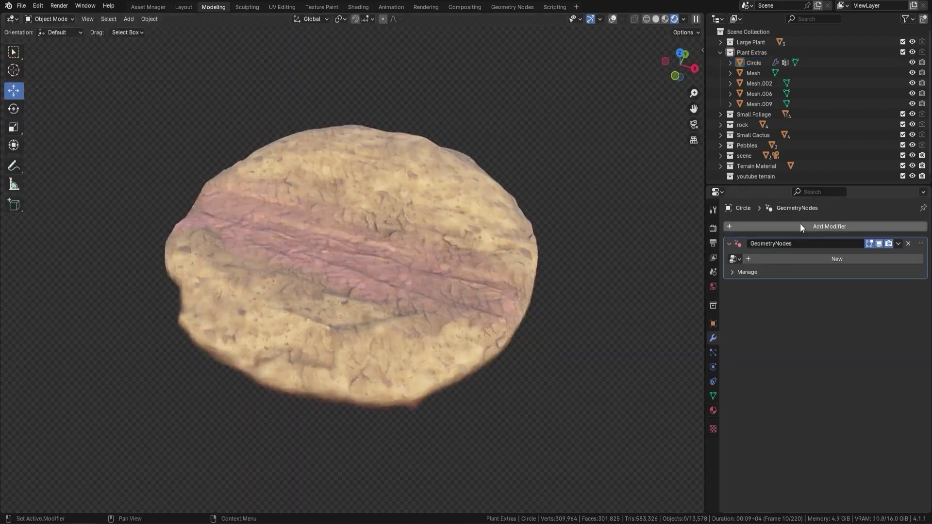
# Step: Apply the WildWest Foliage node group, driving terrain weight by Foliage and pebble weight by Pebbles
pyautogui.click(733, 259)
pyautogui.click(755, 302)
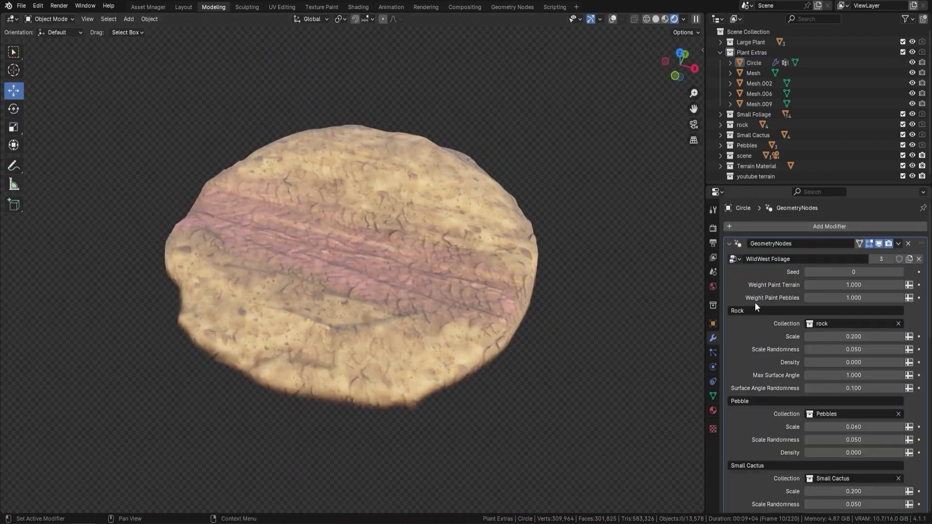
pyautogui.click(853, 284)
pyautogui.click(825, 311)
pyautogui.click(908, 298)
pyautogui.click(853, 298)
# Step: Set Rock Density to 2 and Rock Scale to 0.2
pyautogui.click(825, 330)
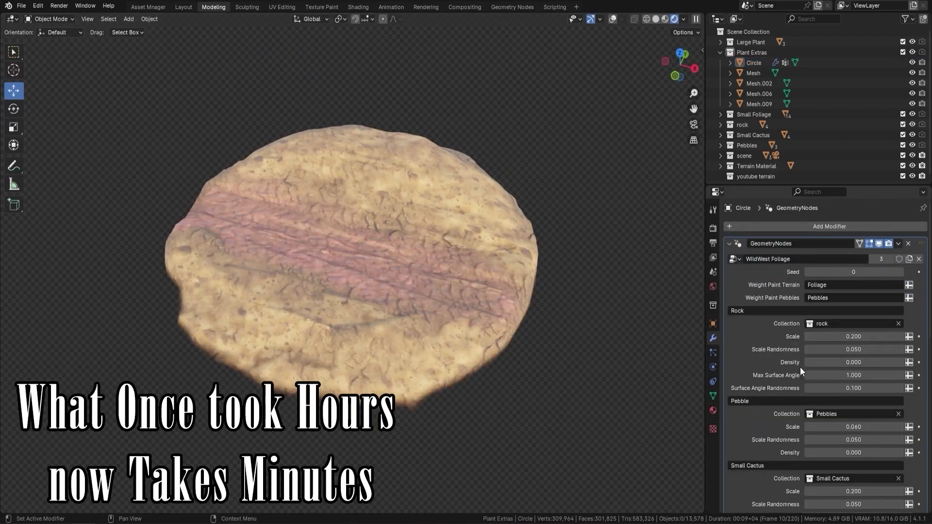
pyautogui.click(825, 363)
pyautogui.write('2')
pyautogui.press('Return')
pyautogui.moveTo(880, 366); pyautogui.dragTo(897, 366)
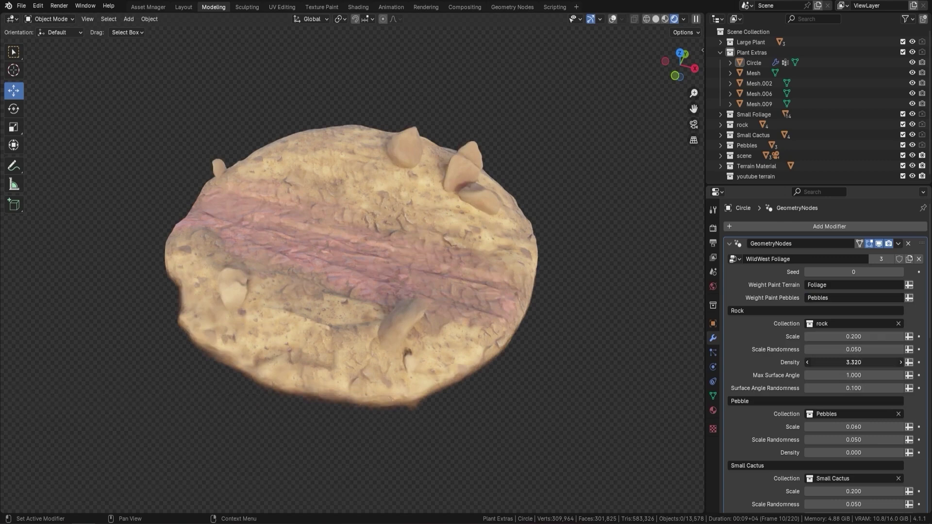
pyautogui.doubleClick(853, 362)
pyautogui.write('2')
pyautogui.press('Return')
pyautogui.doubleClick(853, 336)
pyautogui.write('0.4')
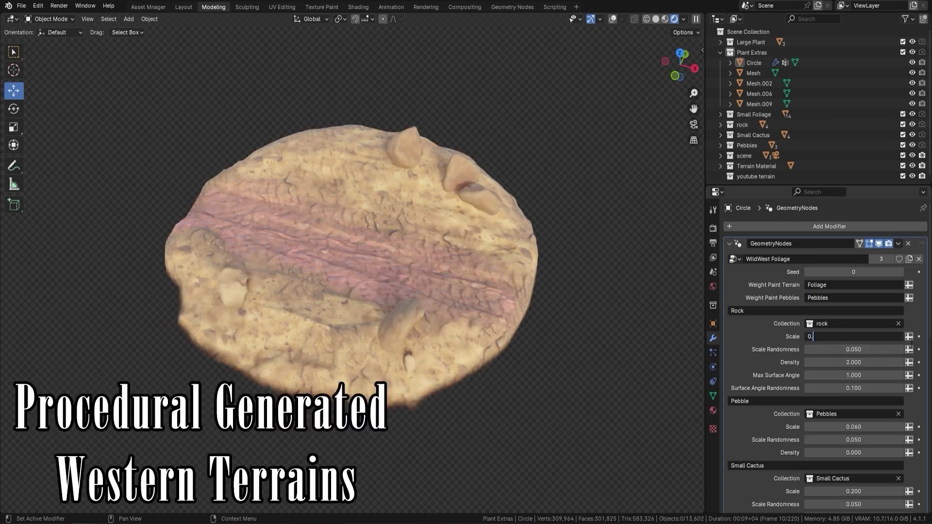
pyautogui.press('Return')
pyautogui.write('2')
pyautogui.press('Return')
# Step: Set pebble density to 100 and Pebble Scale to 0.06
pyautogui.scroll(-5, 854, 336)
pyautogui.doubleClick(853, 328)
pyautogui.write('1')
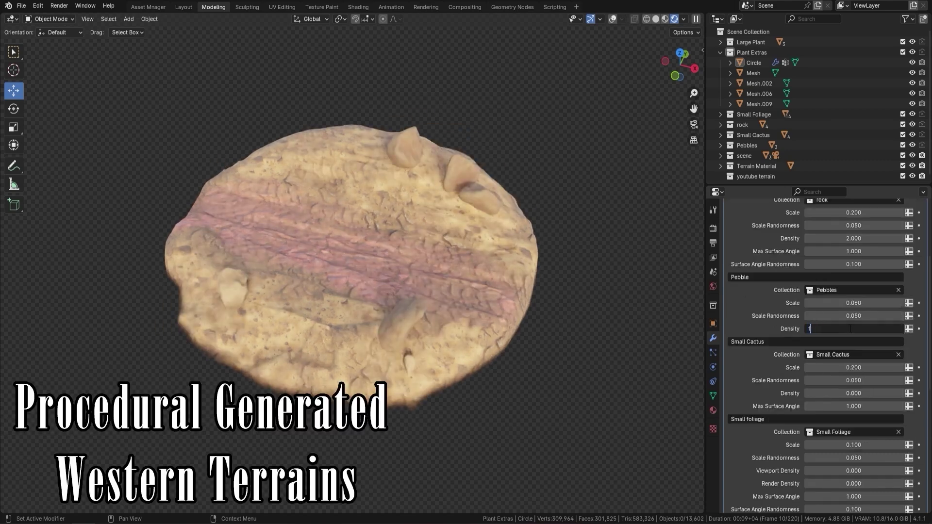
pyautogui.write('00')
pyautogui.press('Return')
pyautogui.doubleClick(854, 302)
pyautogui.write('0')
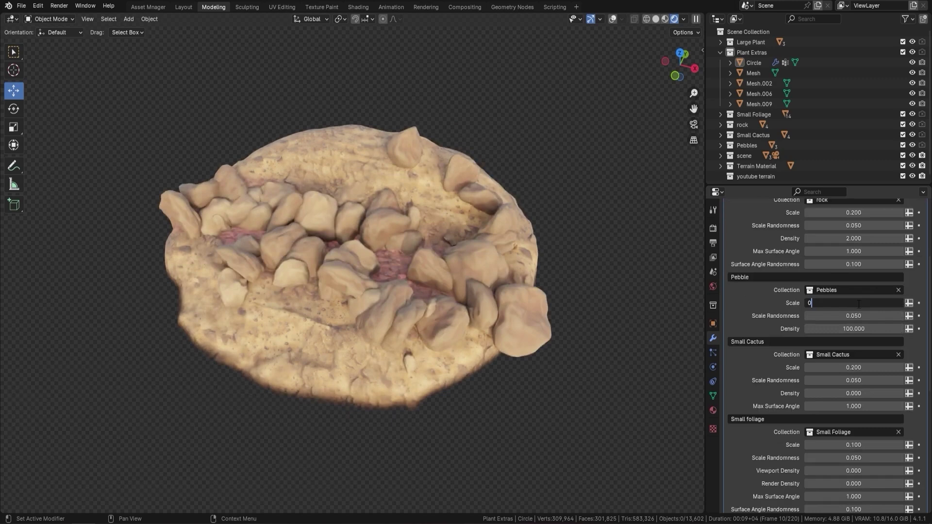
pyautogui.write('.06')
pyautogui.press('Return')
# Step: Set the Small Cactus density, scale randomness 0.3 and scale 0.2
pyautogui.scroll(-2, 860, 351)
pyautogui.doubleClick(860, 351)
pyautogui.write('3')
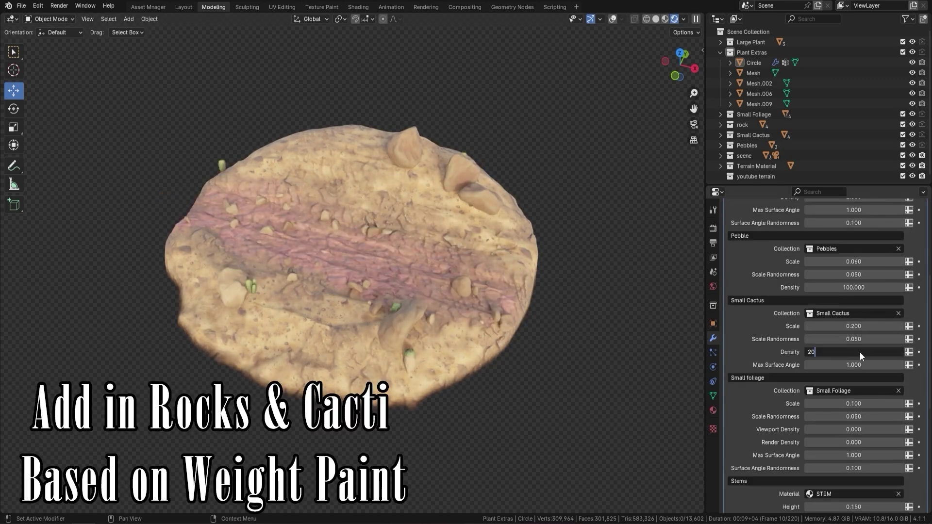
pyautogui.write('0')
pyautogui.press('Return')
pyautogui.press('Return')
pyautogui.doubleClick(865, 339)
pyautogui.write('0.3')
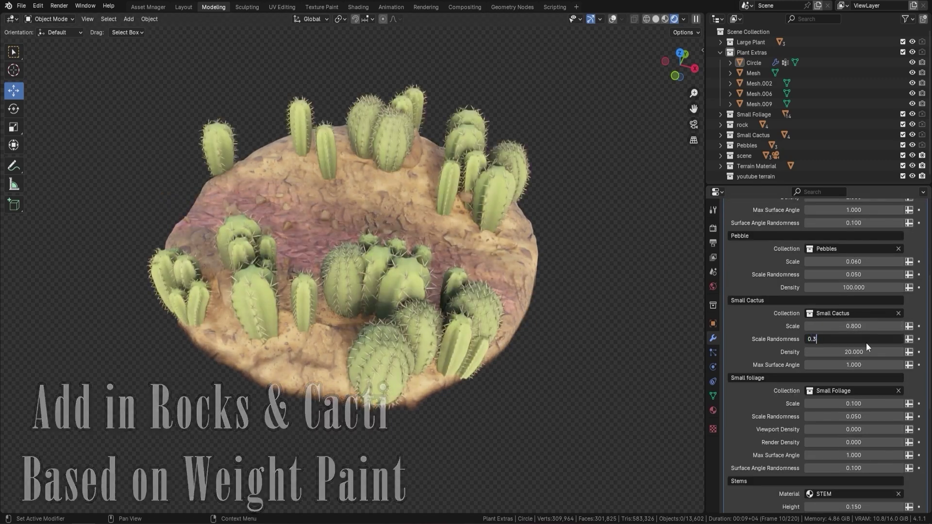
pyautogui.press('Return')
pyautogui.doubleClick(856, 326)
pyautogui.write('0.2')
# Step: Raise the small foliage grass density to 1200 and set its scale to 0.2
pyautogui.press('Return')
pyautogui.doubleClick(859, 367)
pyautogui.write('500')
pyautogui.press('Return')
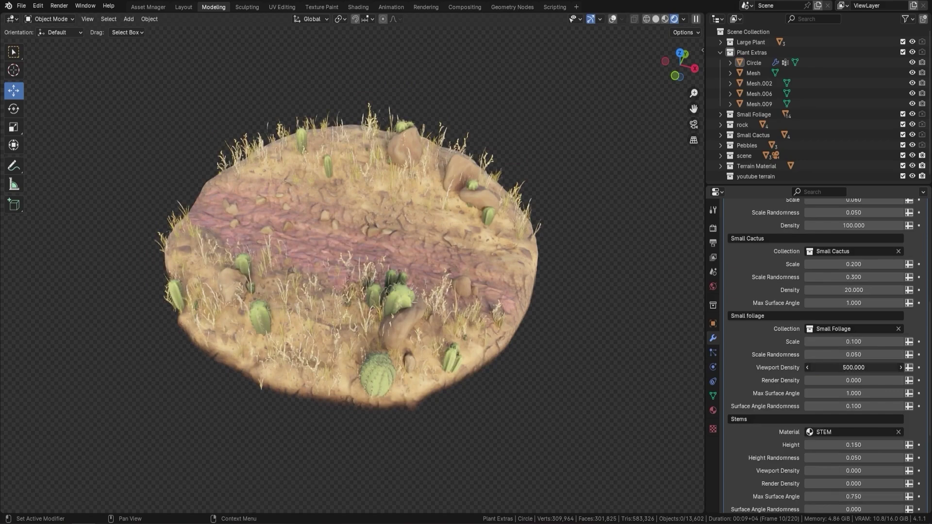
pyautogui.doubleClick(858, 367)
pyautogui.write('1000')
pyautogui.press('Return')
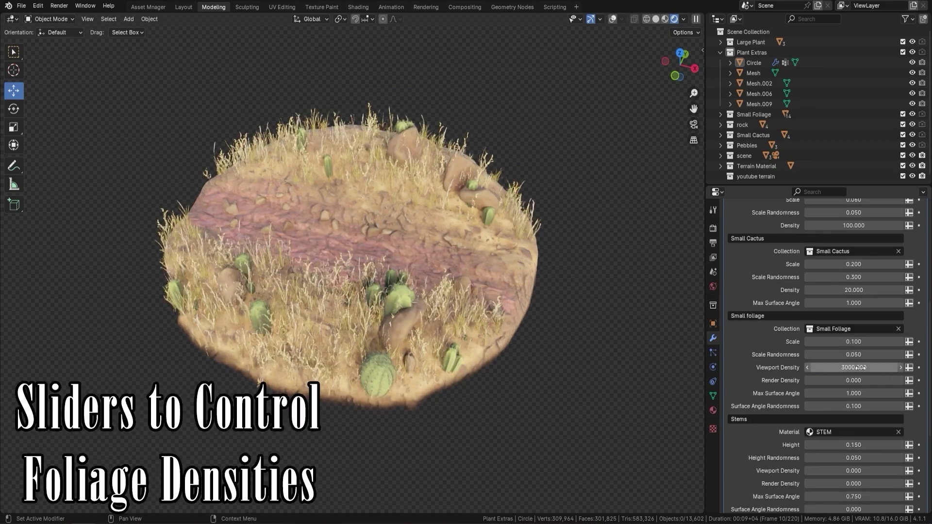
pyautogui.doubleClick(854, 341)
pyautogui.write('0.2')
pyautogui.press('Return')
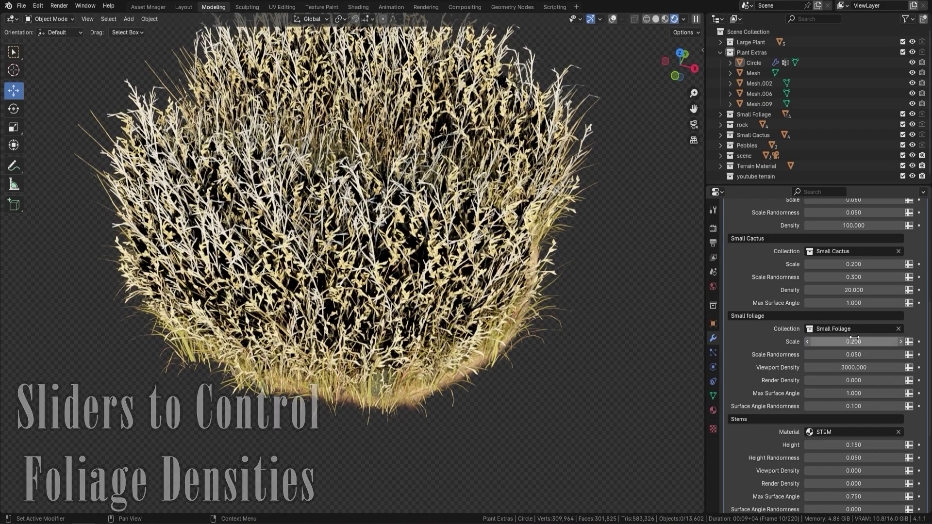
pyautogui.doubleClick(854, 341)
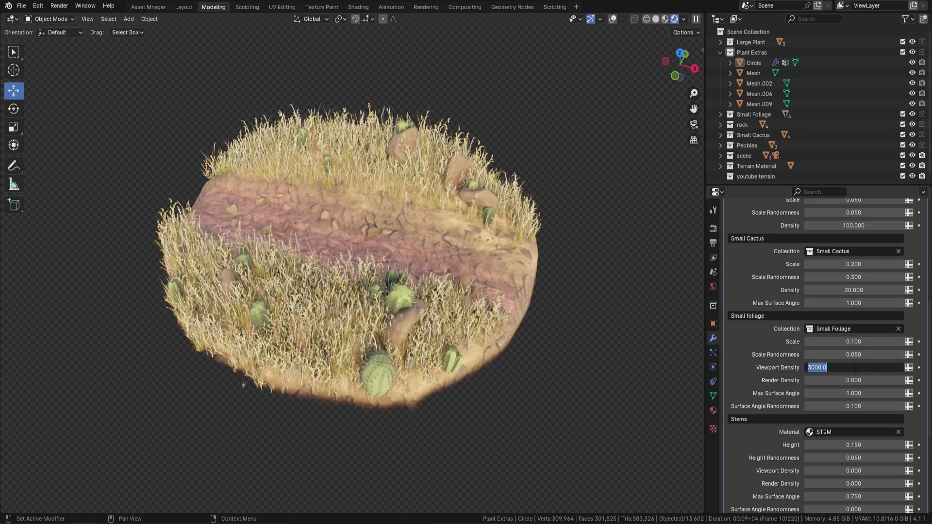
pyautogui.write('1200')
pyautogui.press('Return')
# Step: Set Large Plant scale 0.2 and stem radius 0.0123, lower stem height, and halve Plant Extras scale from 0.1
pyautogui.scroll(-5, 824, 339)
pyautogui.moveTo(847, 347); pyautogui.dragTo(856, 346)
pyautogui.doubleClick(854, 436)
pyautogui.write('0.2')
pyautogui.press('Return')
pyautogui.doubleClick(894, 396)
pyautogui.write('0.0123')
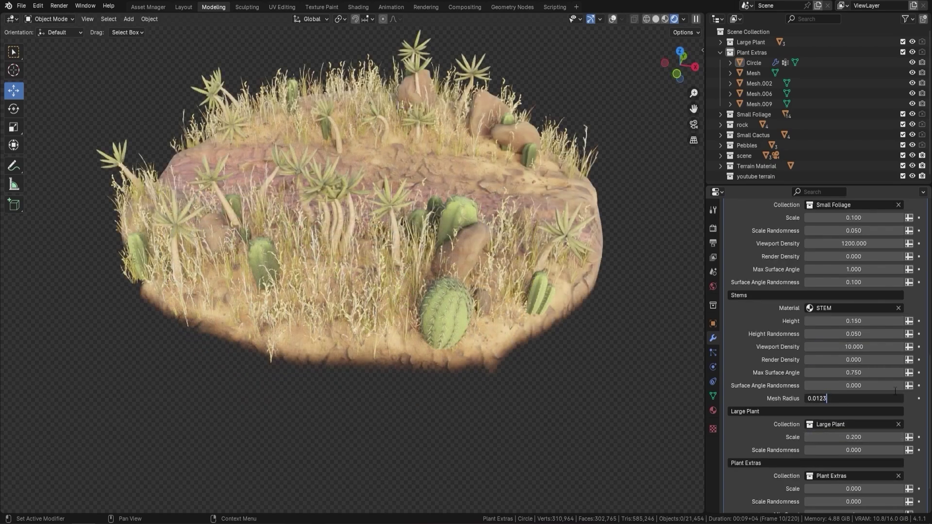
pyautogui.press('Return')
pyautogui.moveTo(859, 324); pyautogui.dragTo(847, 324)
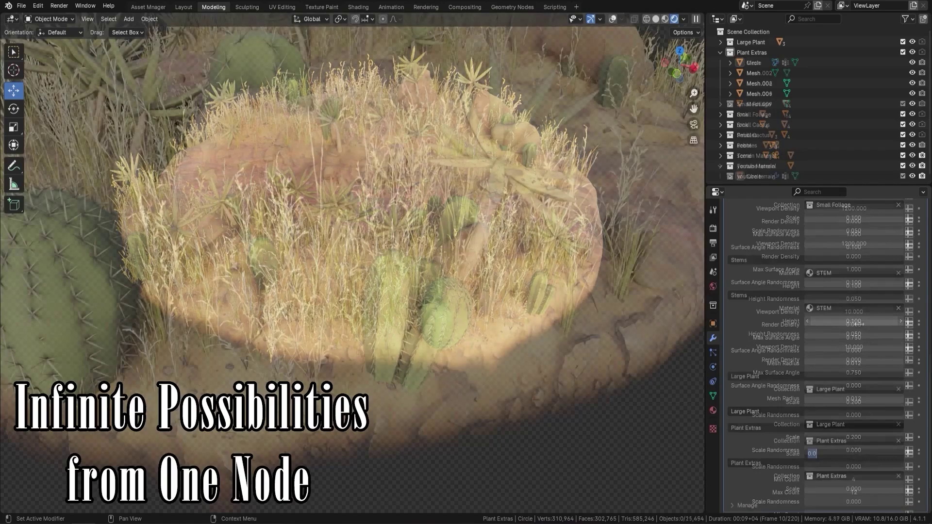
pyautogui.write('0.1')
pyautogui.press('Return')
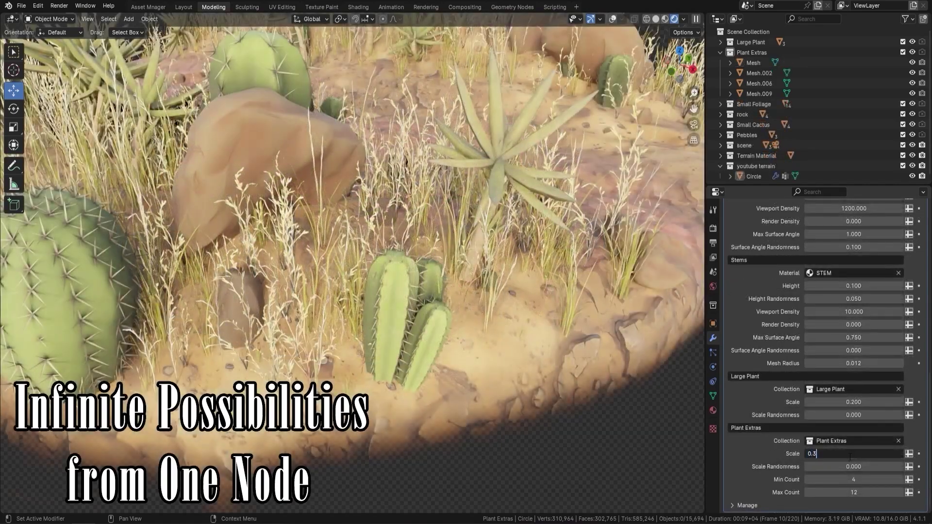
pyautogui.write('/2')
pyautogui.press('Return')
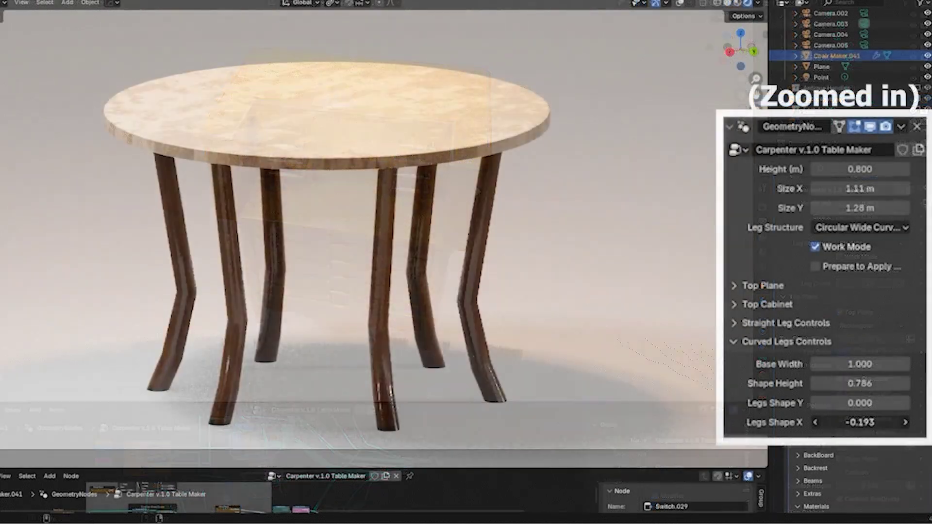
# Step: Bend the round table's curved legs via Shape X and Shape Height, then turn off Work Mode
pyautogui.moveTo(859, 423); pyautogui.dragTo(851, 422)
pyautogui.moveTo(859, 383)
pyautogui.mouseDown()
pyautogui.moveTo(872, 383)
pyautogui.moveTo(860, 383)
pyautogui.mouseUp()
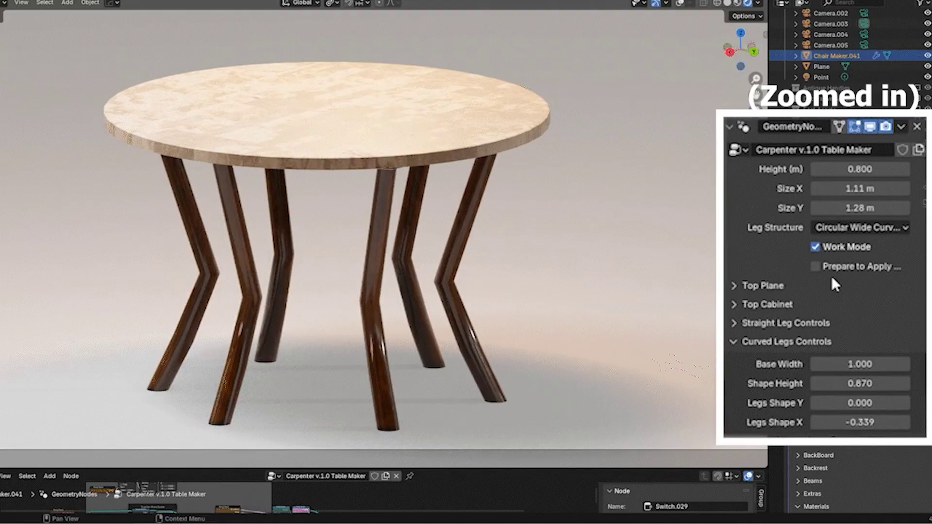
pyautogui.click(815, 246)
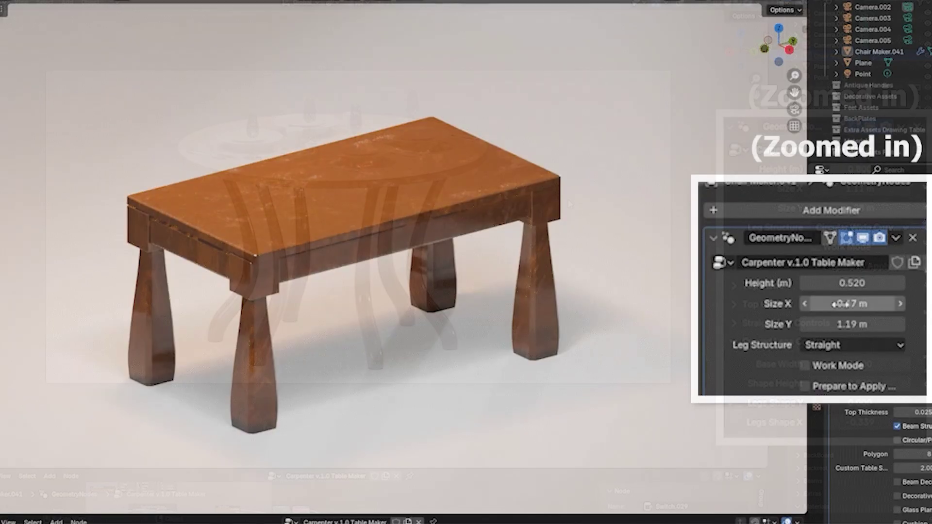
# Step: Resize the rectangular table to 0.6 m by 1.8 m with height .8
pyautogui.moveTo(847, 304)
pyautogui.mouseDown()
pyautogui.moveTo(872, 304)
pyautogui.moveTo(846, 304)
pyautogui.mouseUp()
pyautogui.doubleClick(852, 325)
pyautogui.write('1.8')
pyautogui.press('Return')
pyautogui.doubleClick(841, 283)
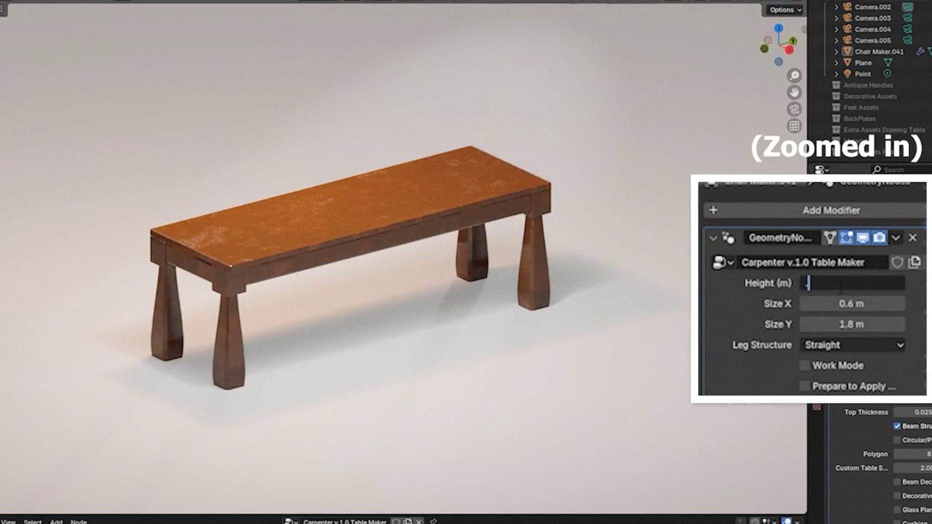
pyautogui.press('Return')
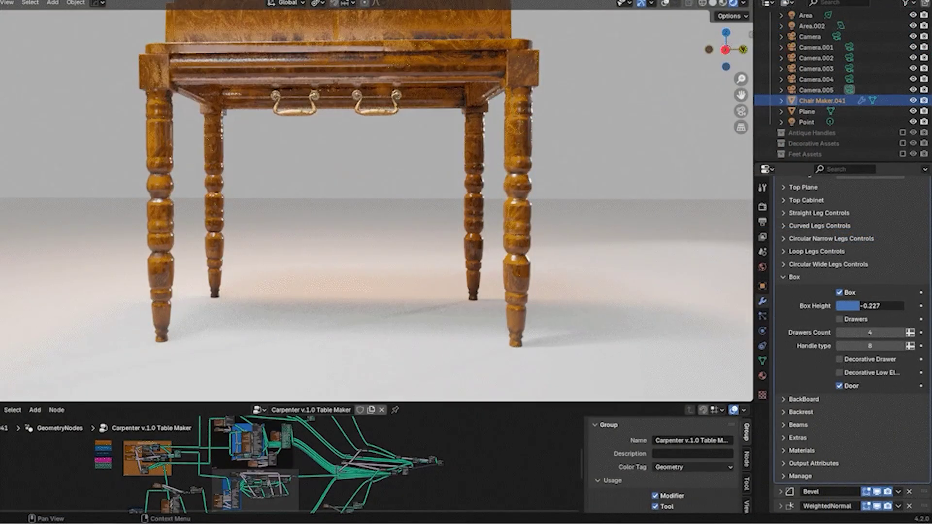
# Step: Raise the box into a cabinet with 6 drawers, add the decorative low element, and heighten the box
pyautogui.moveTo(859, 305); pyautogui.dragTo(868, 306)
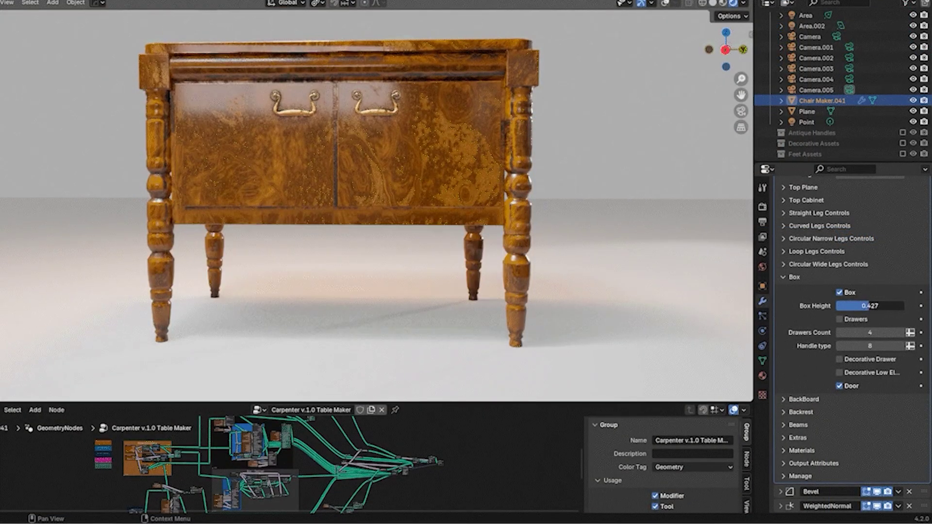
pyautogui.click(839, 319)
pyautogui.click(902, 333)
pyautogui.click(902, 333)
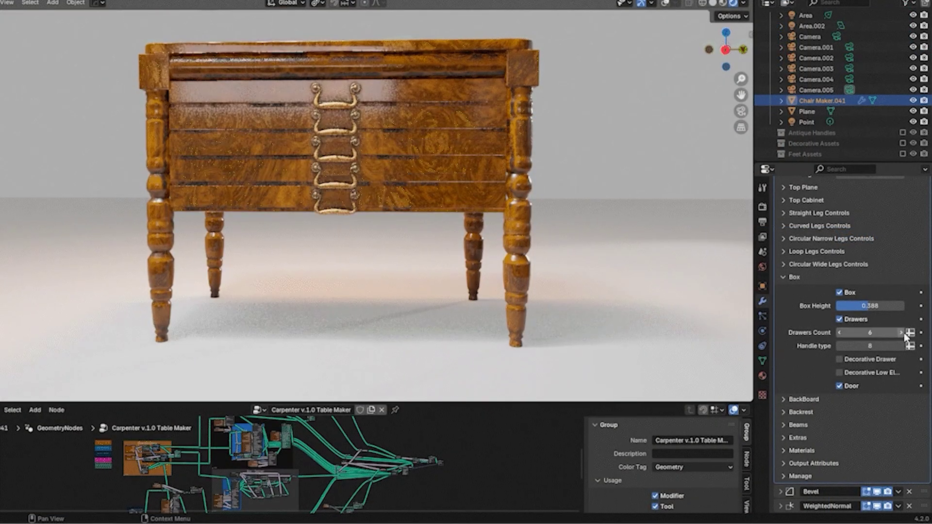
pyautogui.click(839, 372)
pyautogui.moveTo(869, 305); pyautogui.dragTo(872, 306)
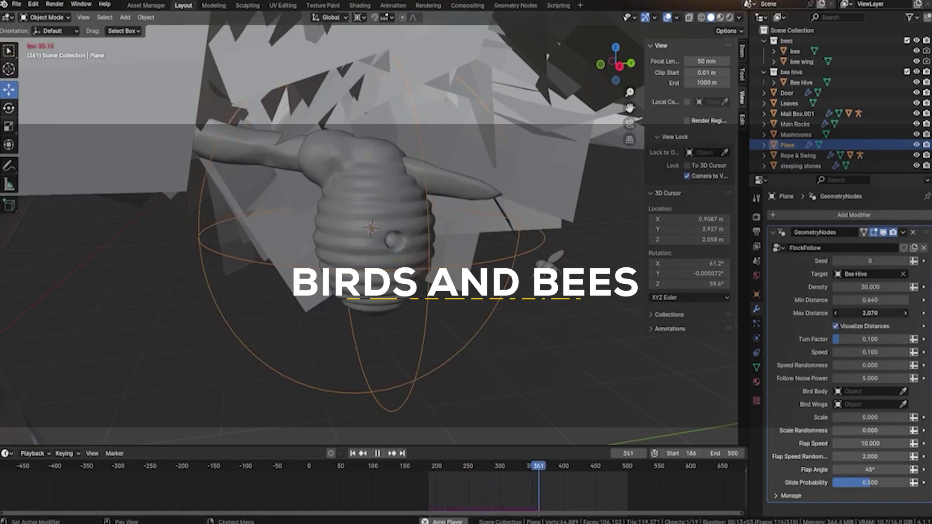
# Step: Set the flock speed and assign the bee and bee wing models as Bird Body and Bird Wings
pyautogui.write('1')
pyautogui.press('Tab')
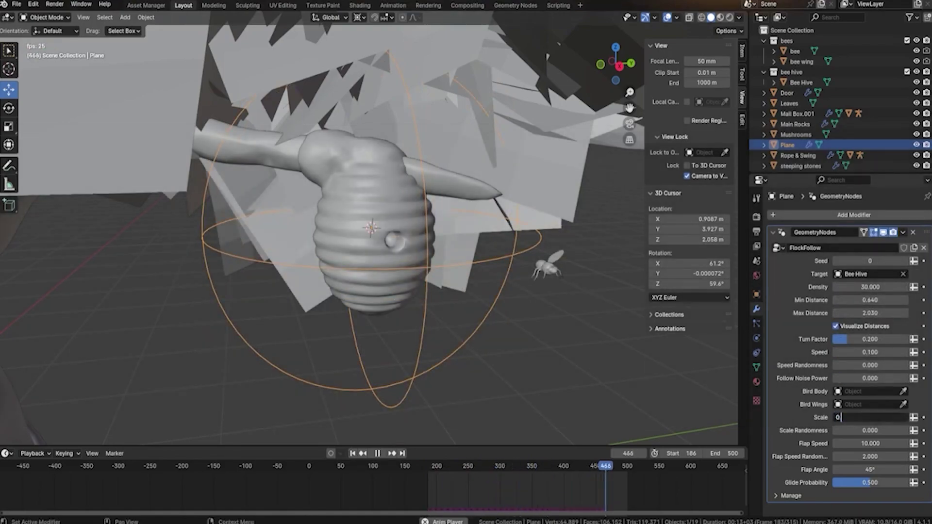
pyautogui.moveTo(796, 42); pyautogui.dragTo(868, 391)
pyautogui.moveTo(801, 62); pyautogui.dragTo(869, 404)
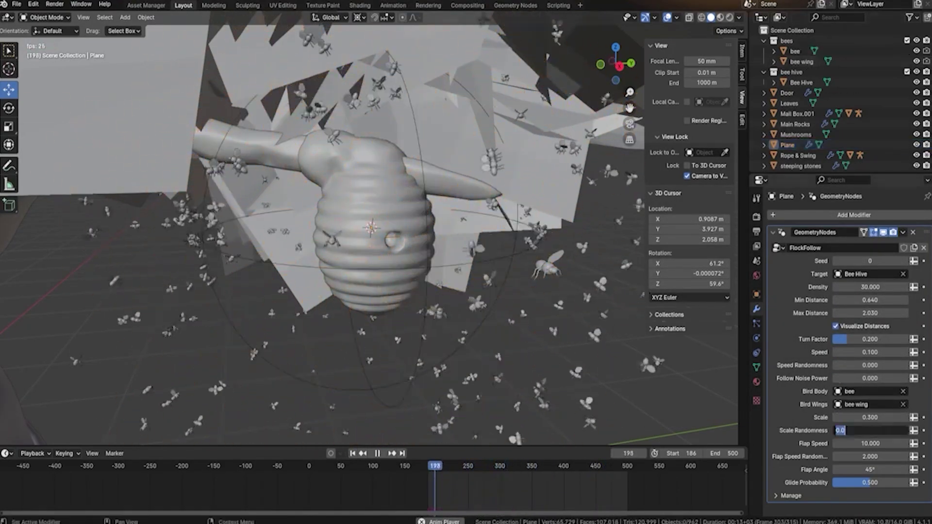
# Step: Set the bees' scale to 0.17 and flap speed to 20, then move the Bee Hive
pyautogui.write('5')
pyautogui.press('Return')
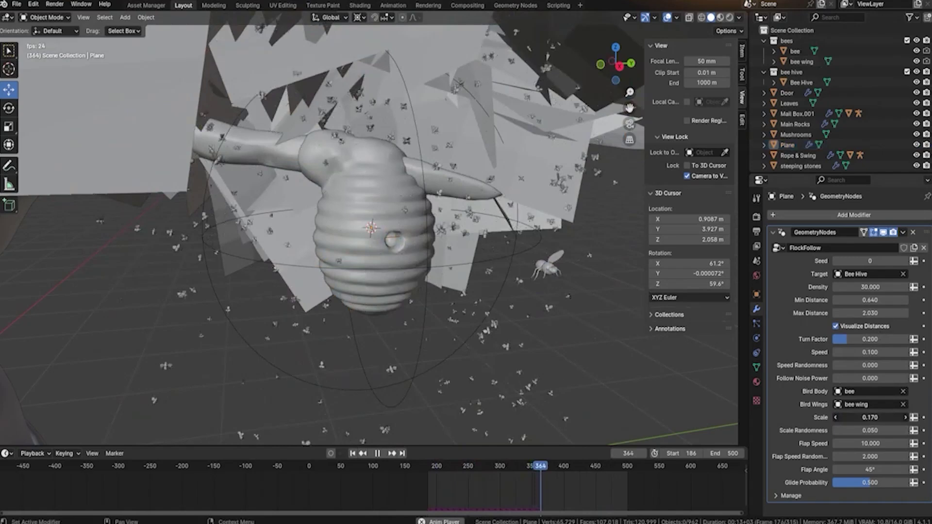
pyautogui.press('Return')
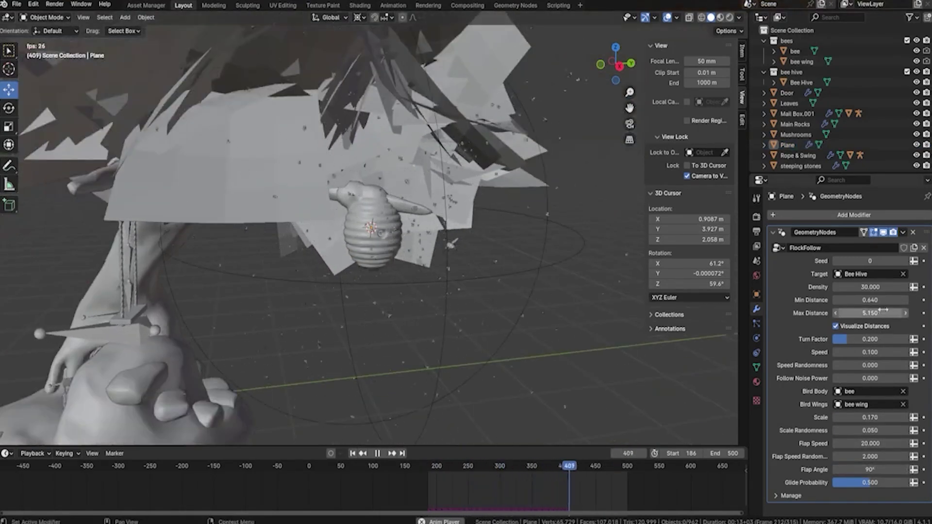
pyautogui.click(383, 243)
pyautogui.press('g')
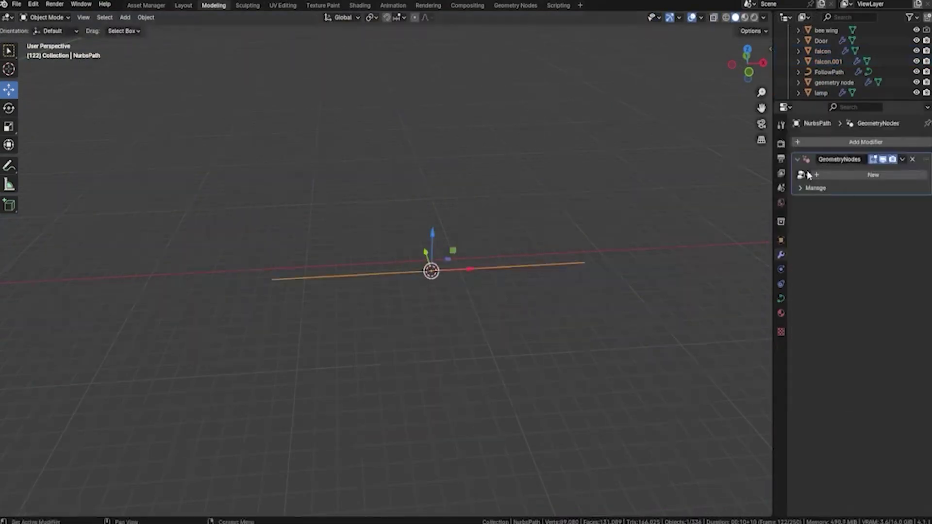
# Step: Apply the FlockV2 node group to the NURBS path with a bird count of 15
pyautogui.click(802, 175)
pyautogui.click(728, 204)
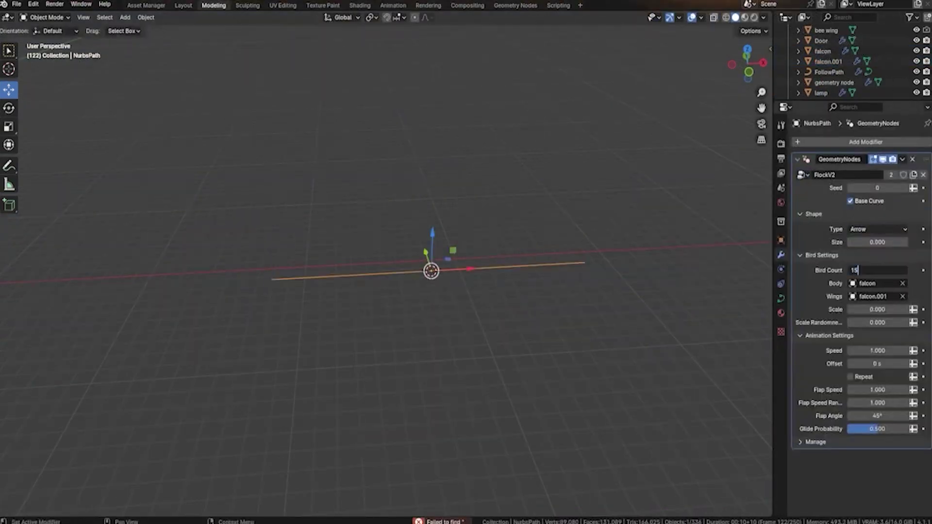
pyautogui.press('Return')
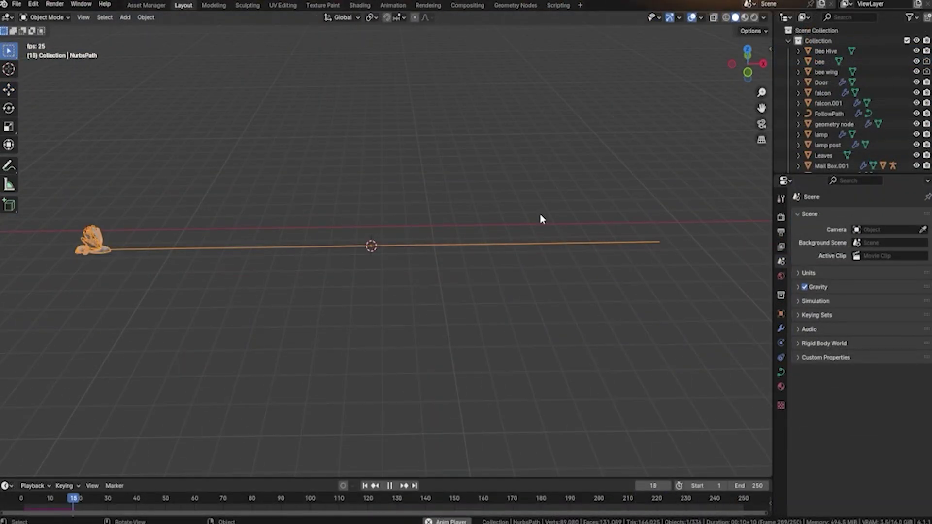
pyautogui.click(781, 329)
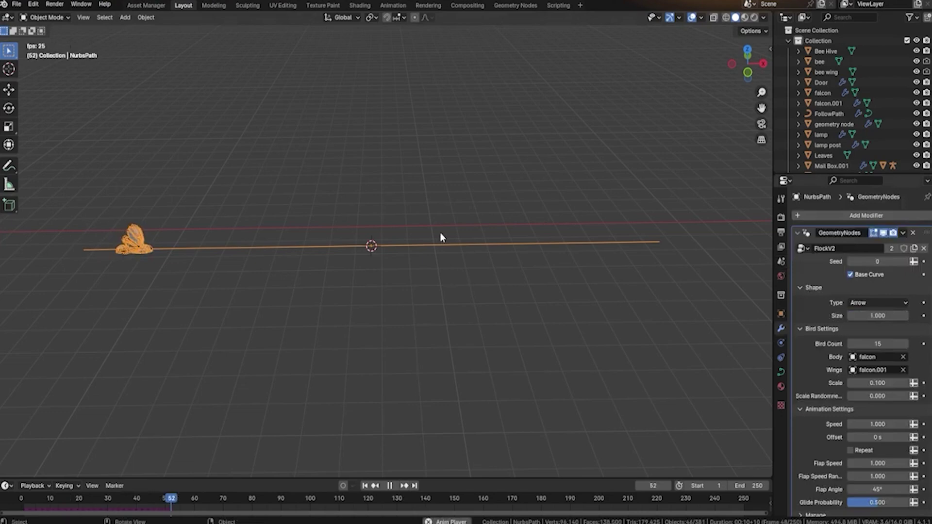
# Step: Spread the falcon flock wider and raise the path's end point into a high arch
pyautogui.moveTo(877, 315); pyautogui.dragTo(922, 316)
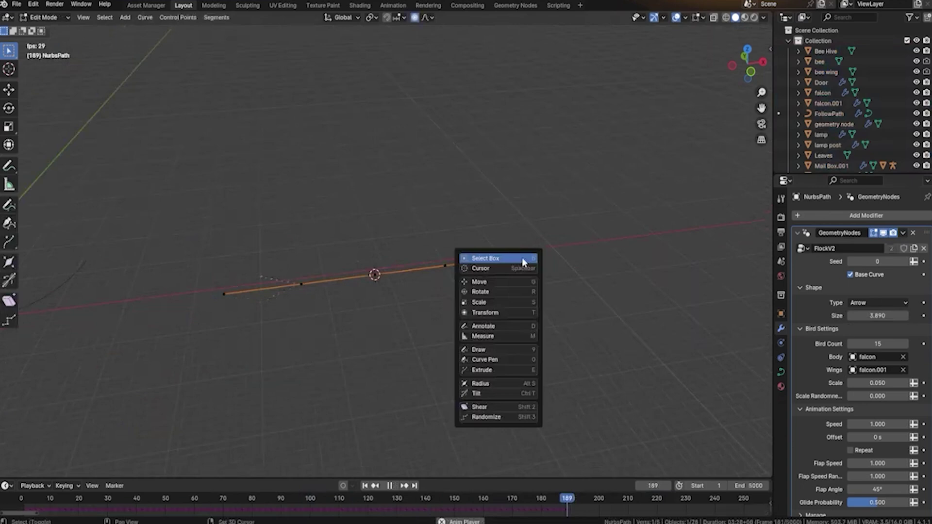
pyautogui.moveTo(508, 221); pyautogui.dragTo(516, 182)
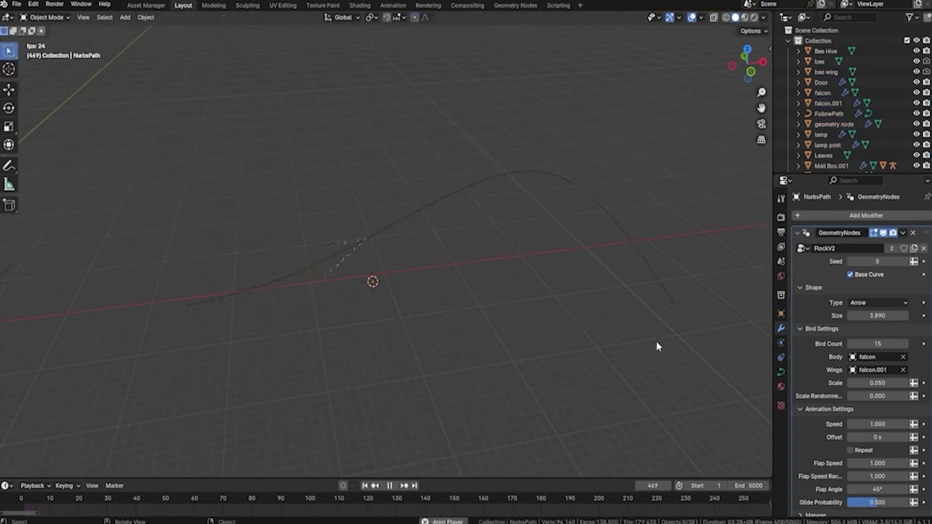
pyautogui.press('g')
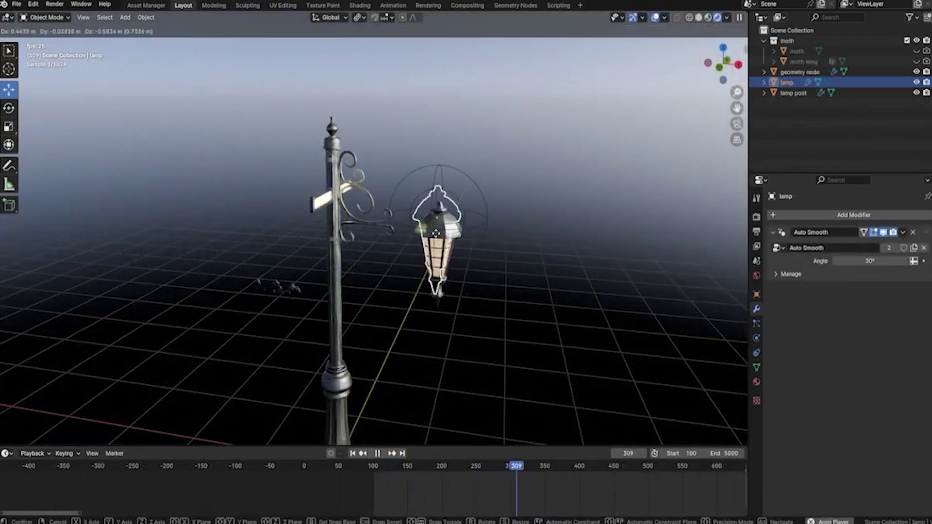
# Step: Hang the lamp beside the post top, set the end frame to 200 then 5000, and play the swarm
pyautogui.click(630, 155)
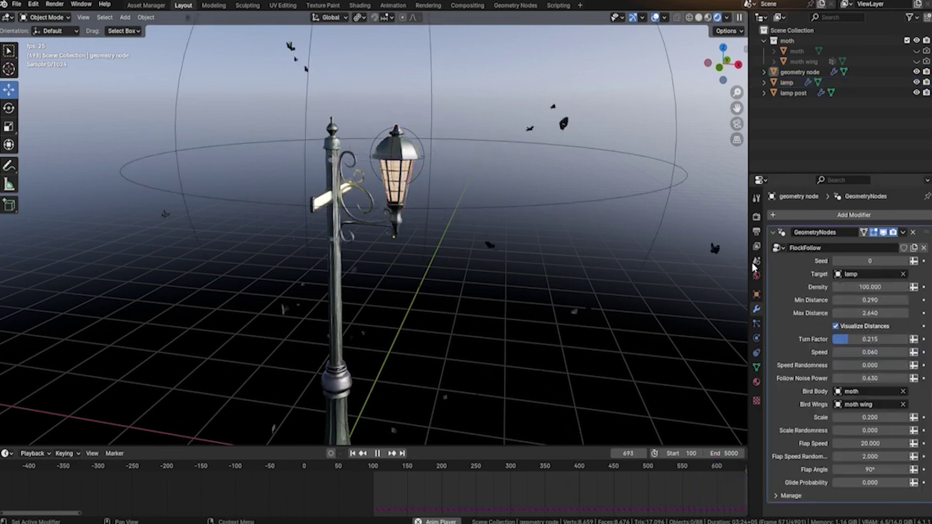
pyautogui.write('00')
pyautogui.press('Return')
pyautogui.press('space')
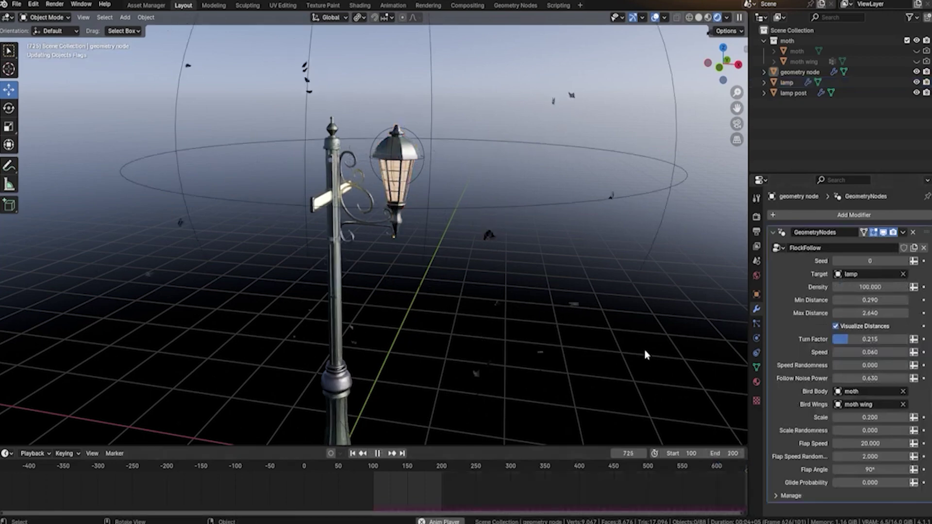
pyautogui.write('00')
pyautogui.press('Return')
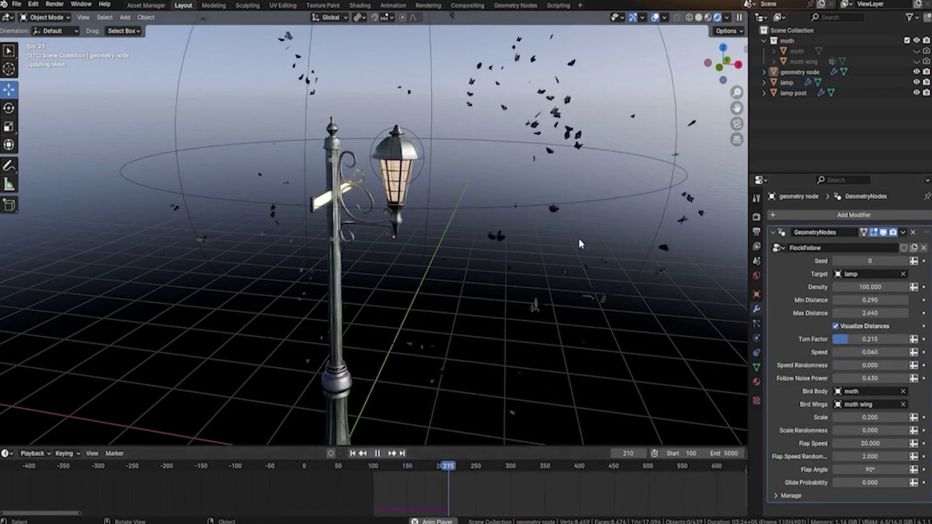
pyautogui.scroll(3, 564, 245)
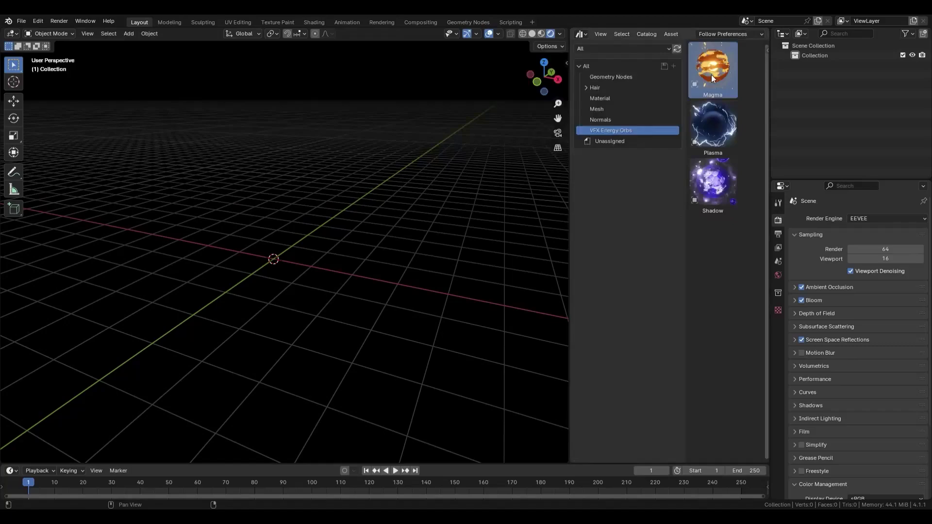
# Step: Drag the Magma, Plasma and Shadow orbs from the Asset Browser into the scene
pyautogui.moveTo(711, 75); pyautogui.dragTo(283, 261)
pyautogui.moveTo(450, 293); pyautogui.dragTo(451, 294)
pyautogui.moveTo(712, 181); pyautogui.dragTo(127, 230)
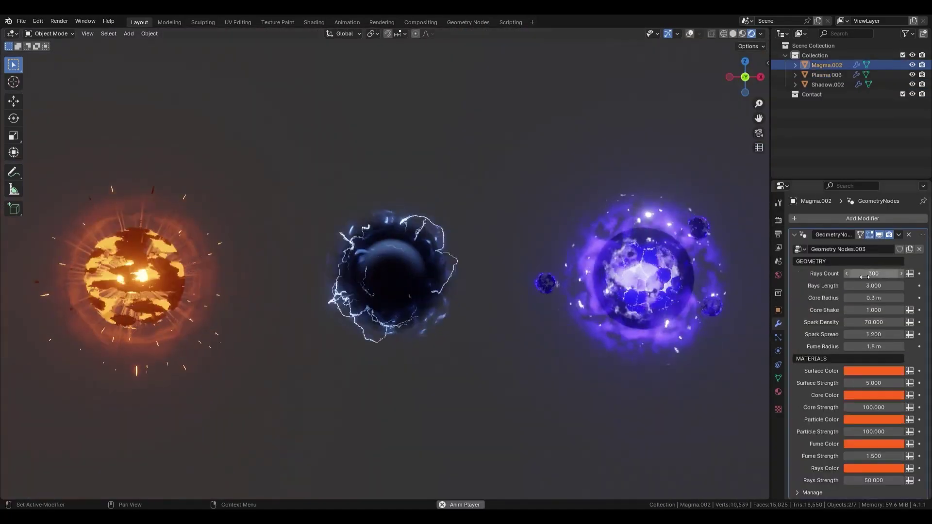
# Step: Tune the Magma orb: longer rays, core radius 0.5, core shake 0, spark density 20, wider sparks
pyautogui.moveTo(868, 285); pyautogui.dragTo(897, 285)
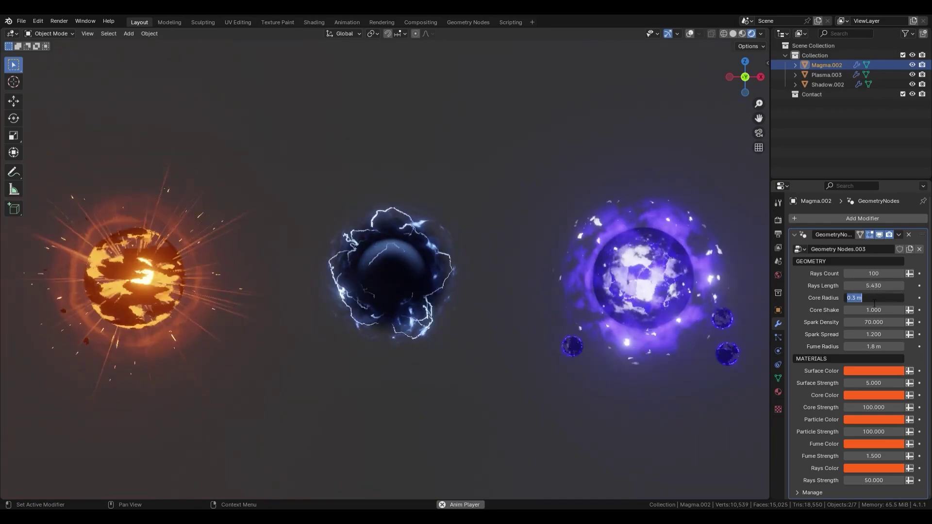
pyautogui.write('0.5')
pyautogui.press('Tab')
pyautogui.write('0')
pyautogui.press('Tab')
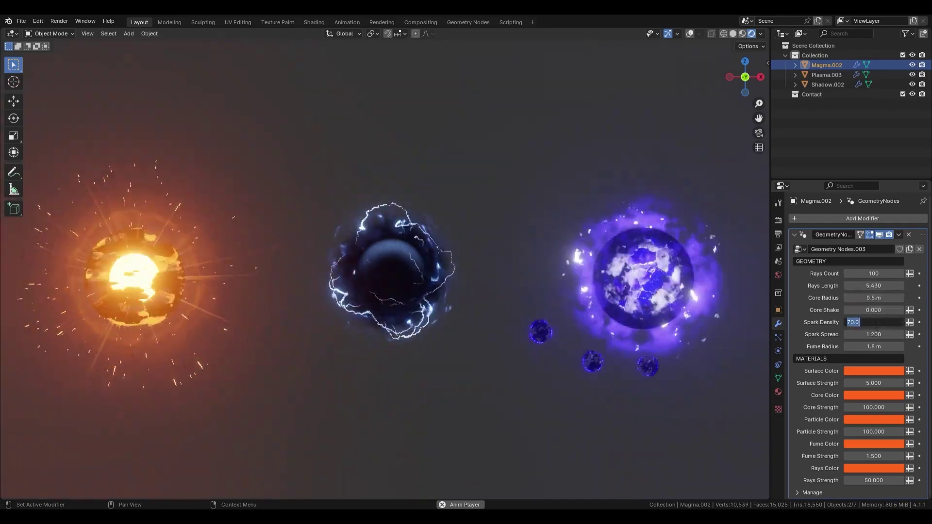
pyautogui.write('20')
pyautogui.press('Return')
pyautogui.moveTo(873, 334); pyautogui.dragTo(888, 333)
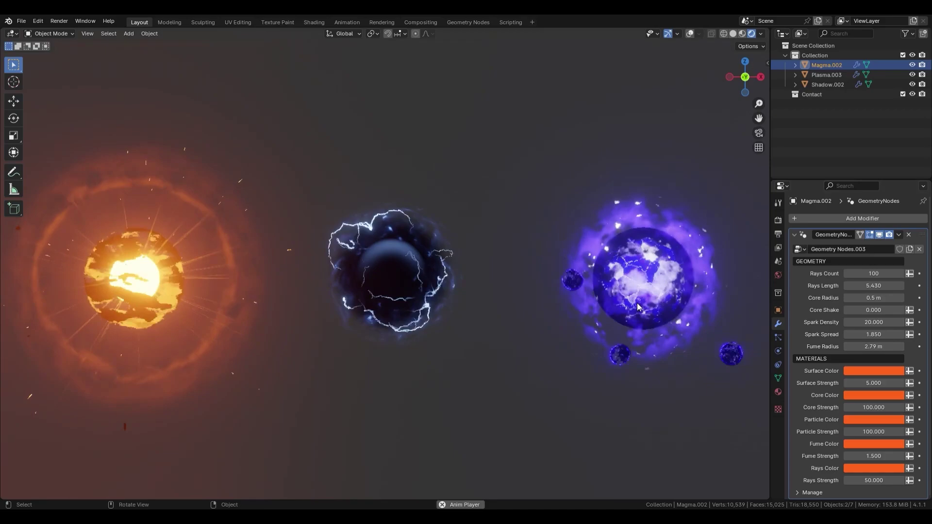
# Step: Widen the Plasma orb's lightning, and enlarge and push out the Shadow orb's orbiting spheres
pyautogui.click(412, 347)
pyautogui.moveTo(859, 274); pyautogui.dragTo(893, 297)
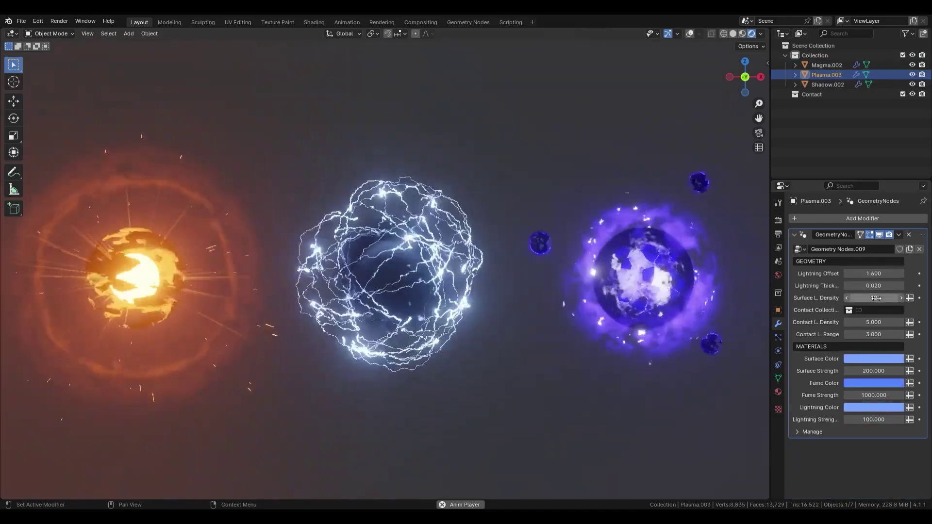
pyautogui.click(716, 281)
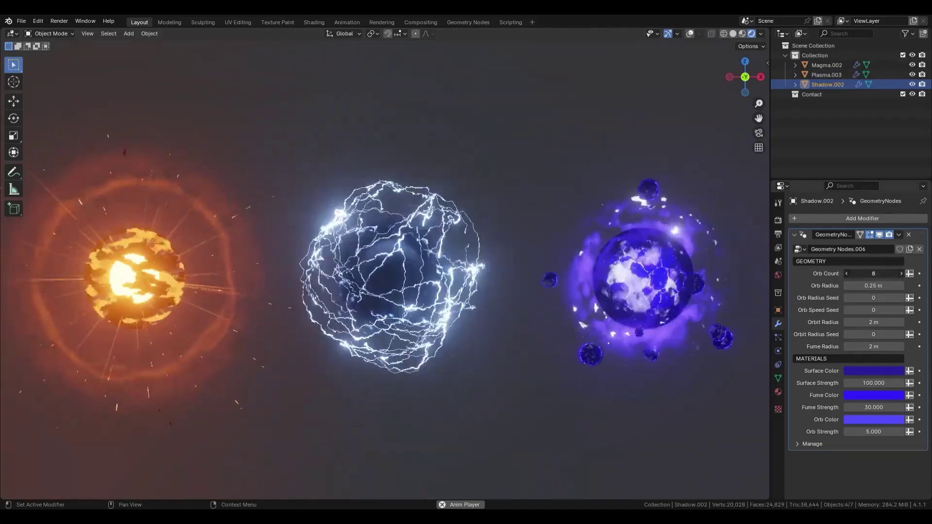
pyautogui.moveTo(868, 285); pyautogui.dragTo(876, 286)
pyautogui.moveTo(869, 322); pyautogui.dragTo(884, 323)
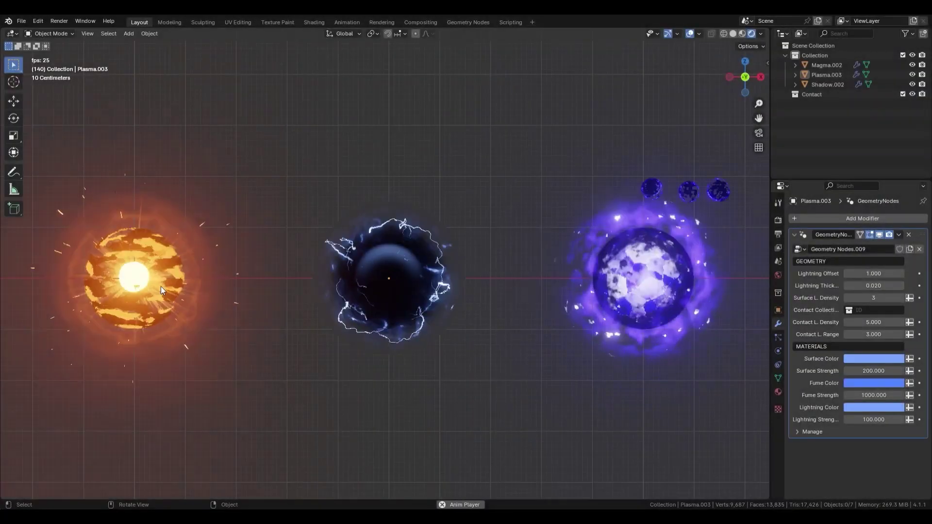
# Step: Move the Magma and Shadow orbs into the Contact collection
pyautogui.keyDown('shift'); pyautogui.click(646, 296); pyautogui.keyUp('shift')
pyautogui.press('m')
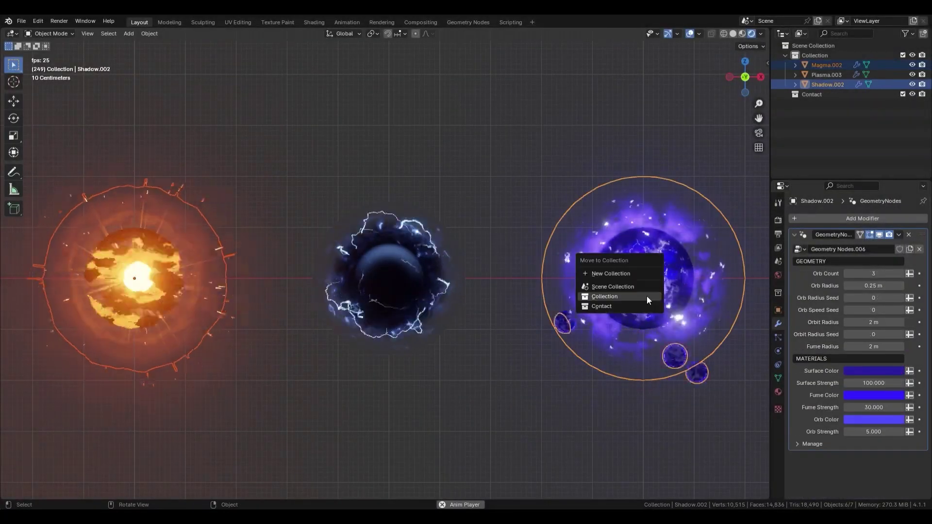
pyautogui.click(610, 305)
# Step: Set the Plasma orb's Contact Collection to Contact and hide the viewport overlays
pyautogui.click(397, 283)
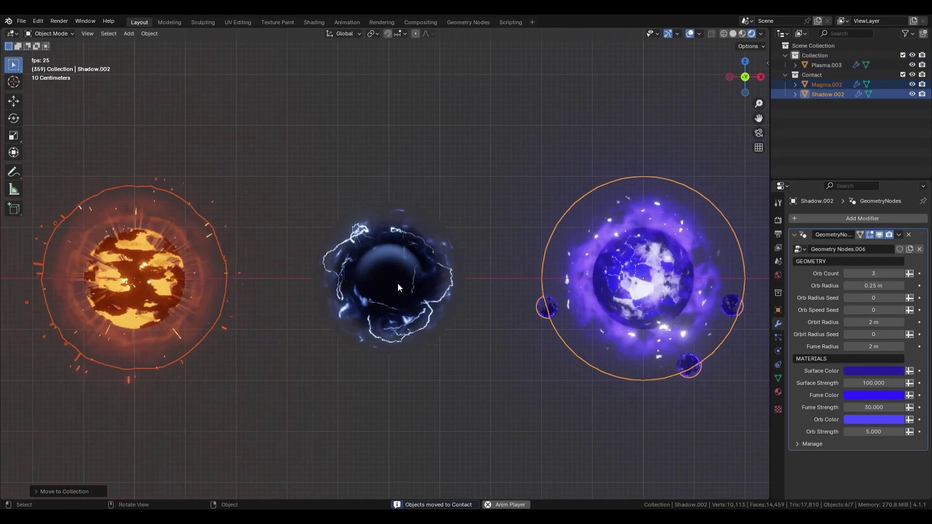
pyautogui.click(873, 310)
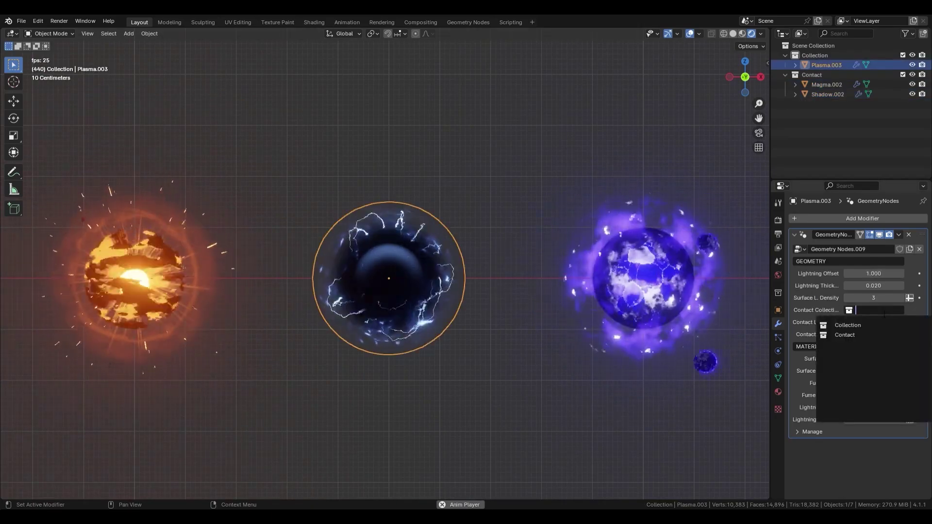
pyautogui.click(848, 334)
pyautogui.click(691, 34)
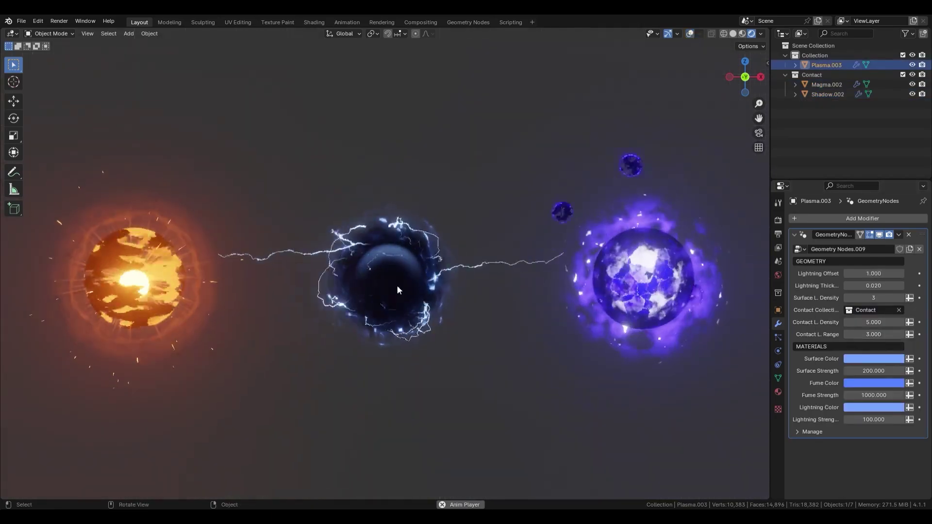
pyautogui.press('g')
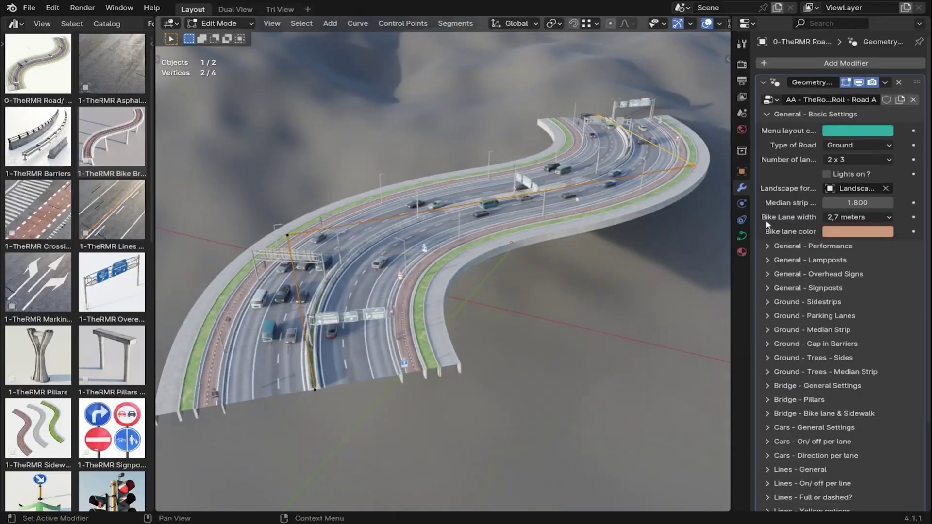
# Step: Return to Object Mode to view the road lifted onto bridge pillars
pyautogui.press('Tab')
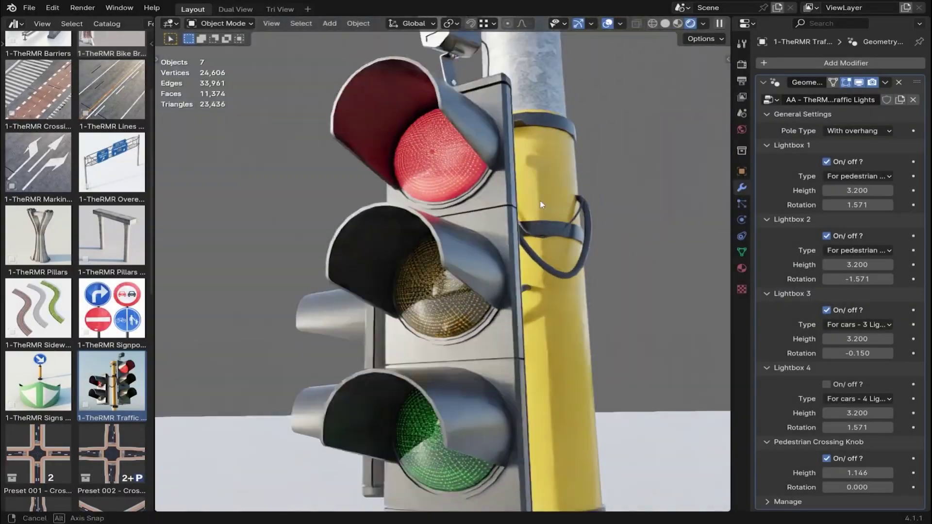
# Step: Orbit around the crossroad intersection and set the road to 2 x 3 lanes
pyautogui.moveTo(541, 204); pyautogui.dragTo(564, 286, button='middle')
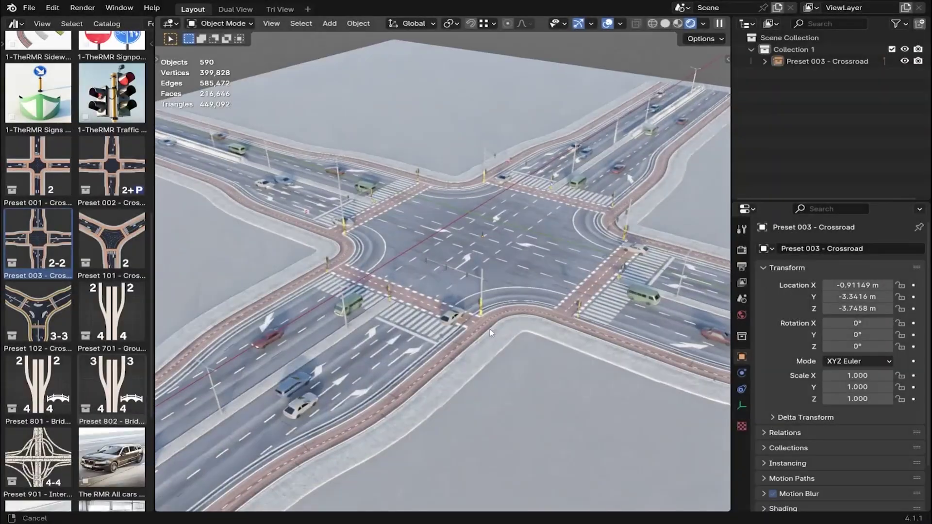
pyautogui.moveTo(507, 296); pyautogui.dragTo(491, 302, button='middle')
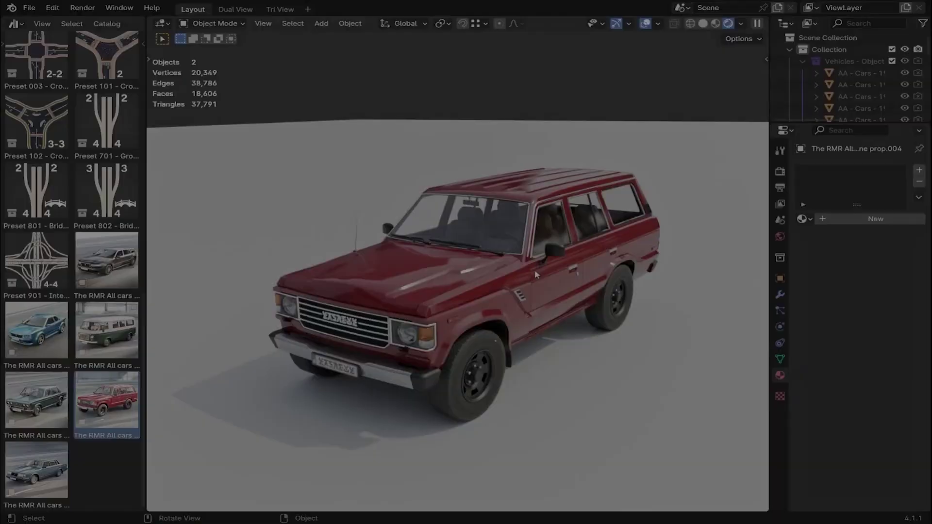
pyautogui.moveTo(534, 269); pyautogui.dragTo(504, 245, button='middle')
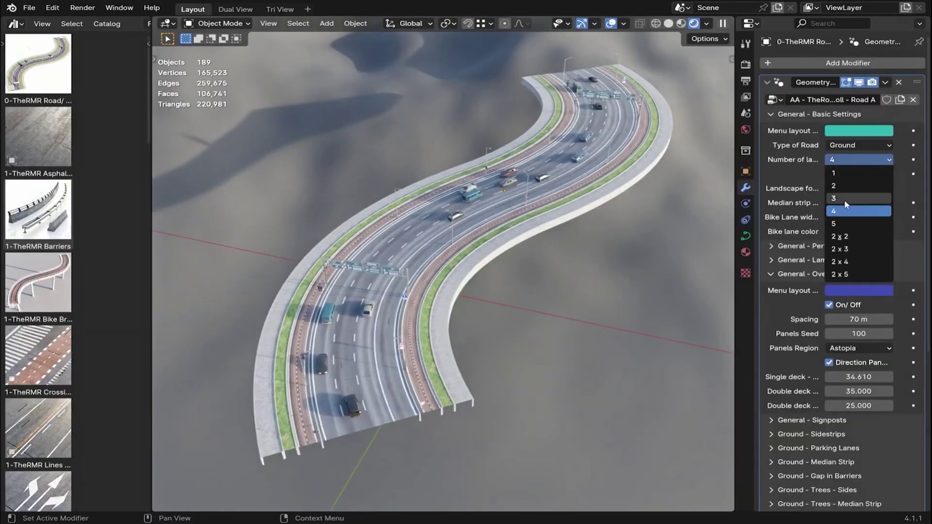
pyautogui.click(835, 258)
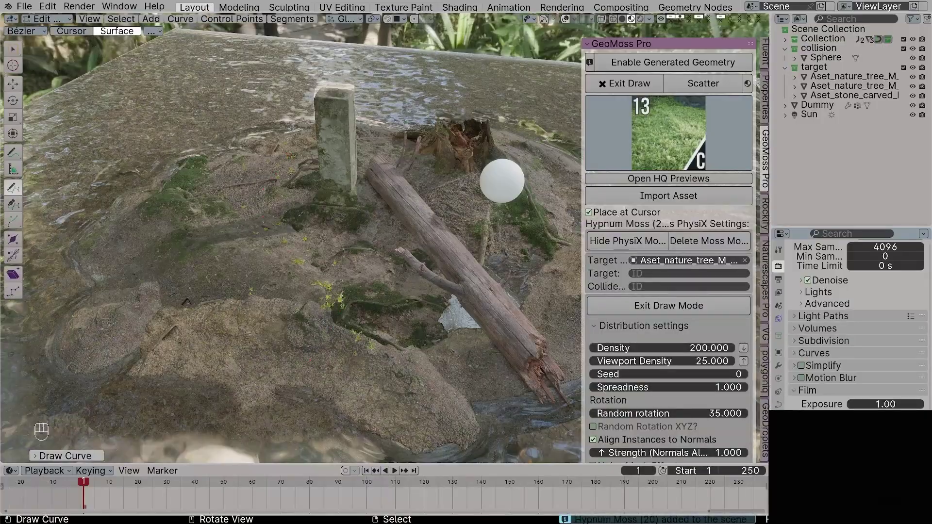
# Step: Copy the moss density to viewport density and stop moss being removed on slopes
pyautogui.click(742, 236)
pyautogui.scroll(-2, 668, 264)
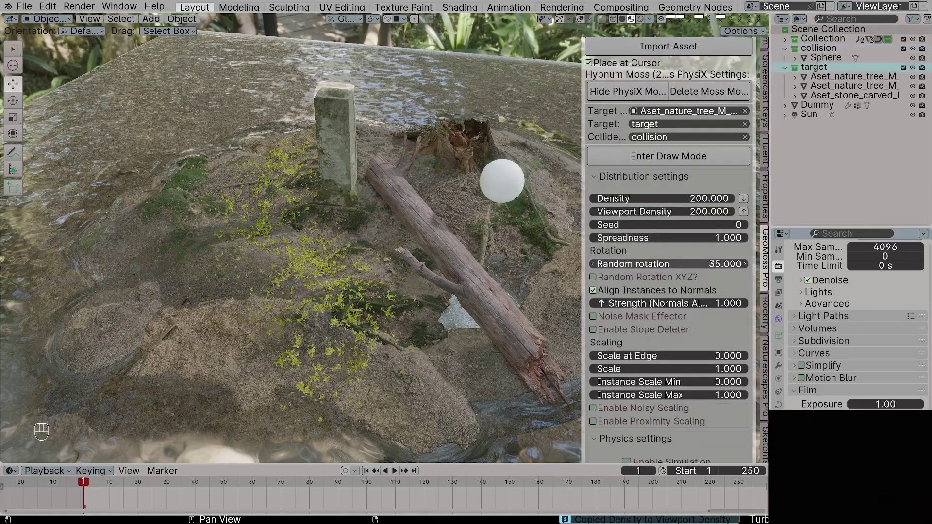
pyautogui.click(592, 254)
pyautogui.scroll(-3, 669, 243)
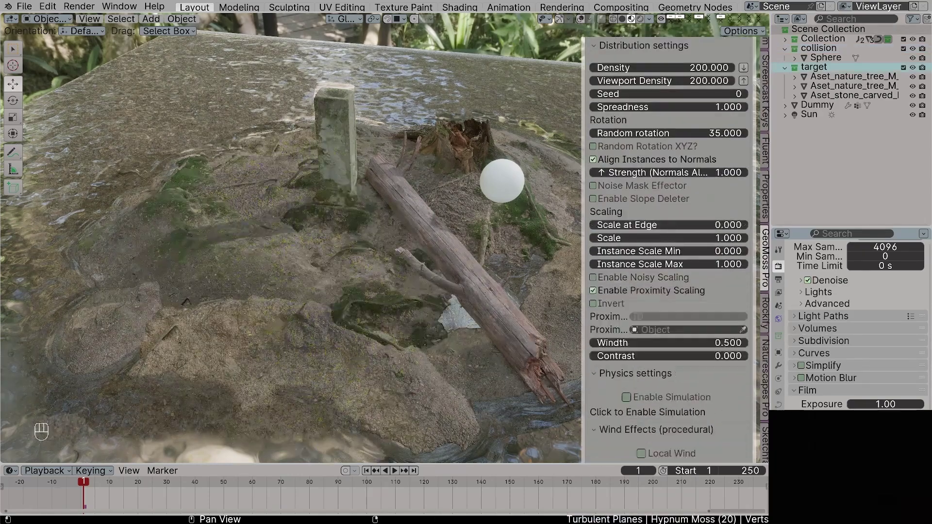
# Step: Reposition the white sphere and preview the moss animation, then reset to frame 1
pyautogui.press('g')
pyautogui.press('Return')
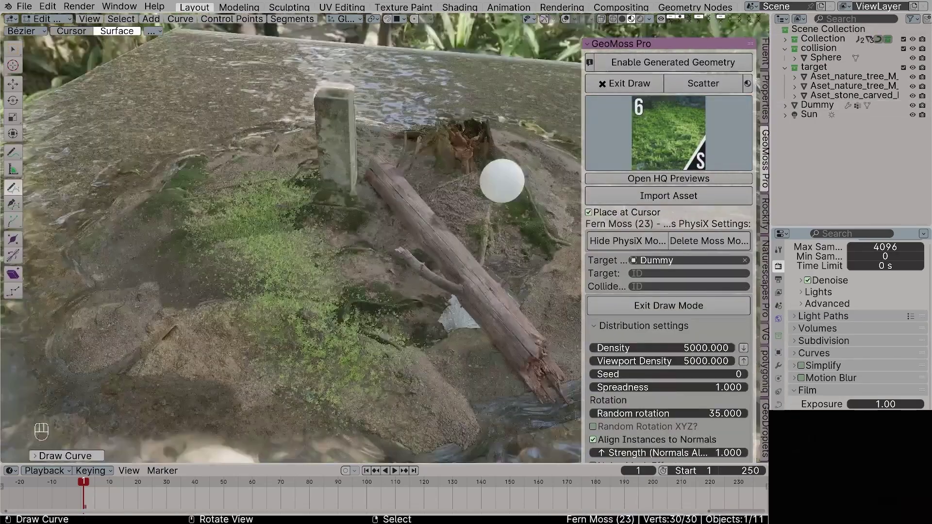
pyautogui.hotkey('alt', 'a')
pyautogui.press('g')
pyautogui.press('s')
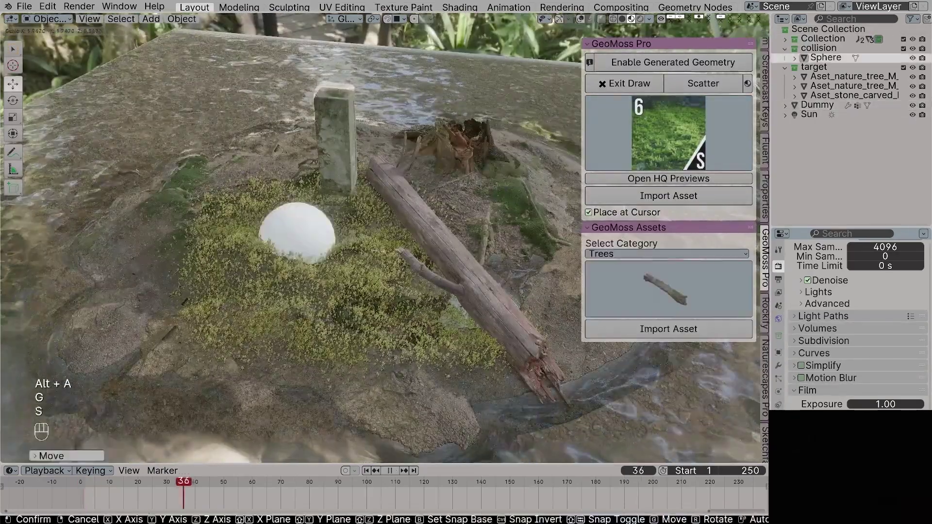
pyautogui.press('Escape')
pyautogui.press('g')
pyautogui.press('Escape')
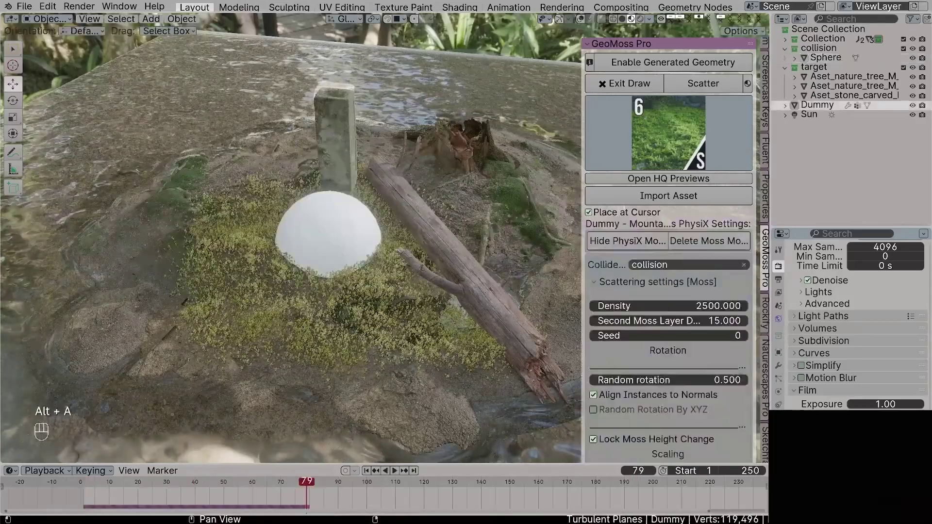
pyautogui.press('Escape')
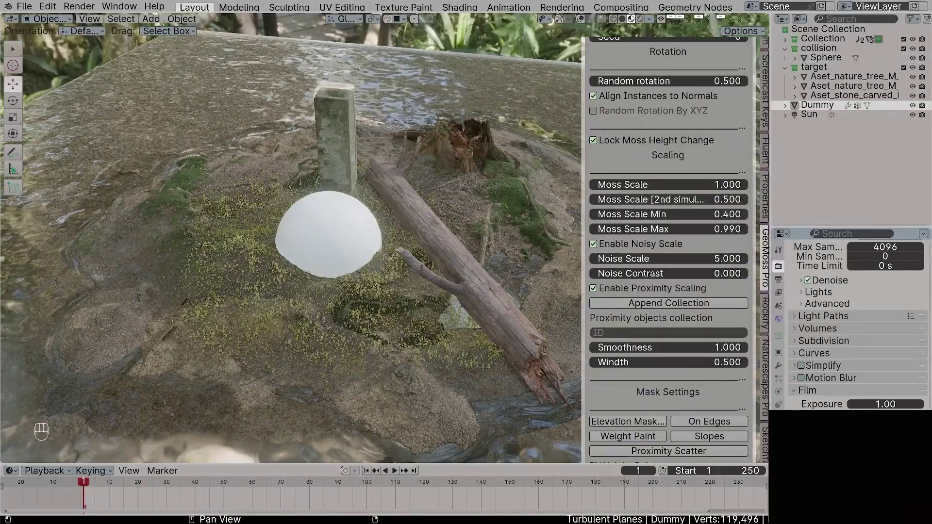
# Step: Turn off proximity scaling, mask moss by slope angle, and enable Proximity Scatter
pyautogui.click(593, 288)
pyautogui.scroll(-3, 668, 243)
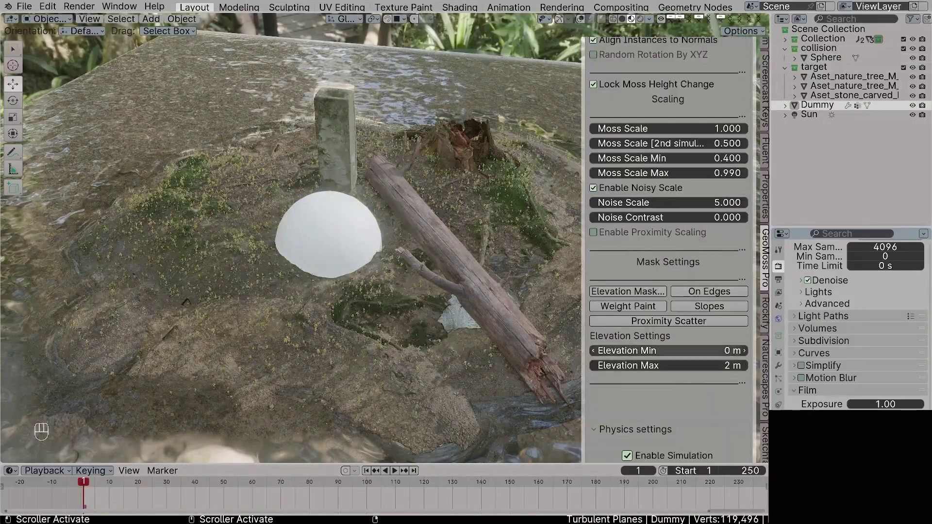
pyautogui.click(709, 306)
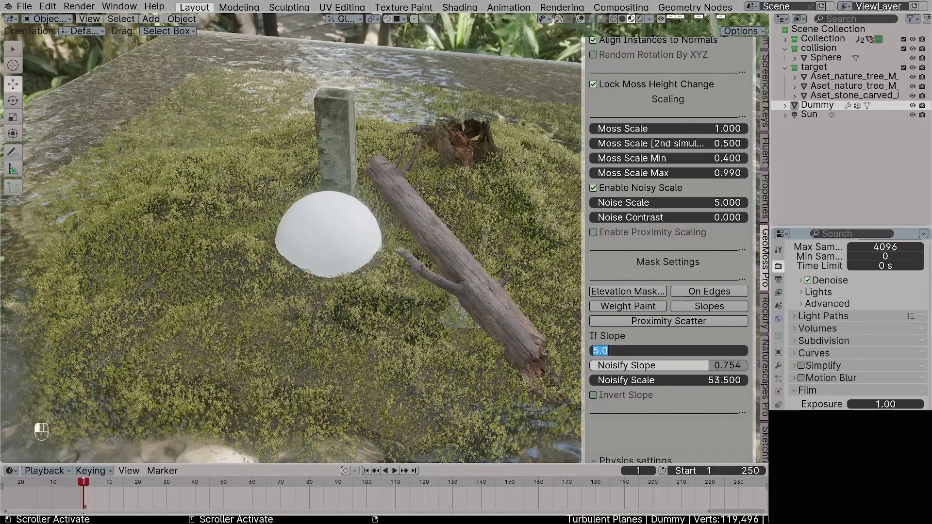
pyautogui.click(668, 321)
# Step: Add a Moss Proximity controller, snap it beside the sphere, and duplicate it
pyautogui.click(668, 351)
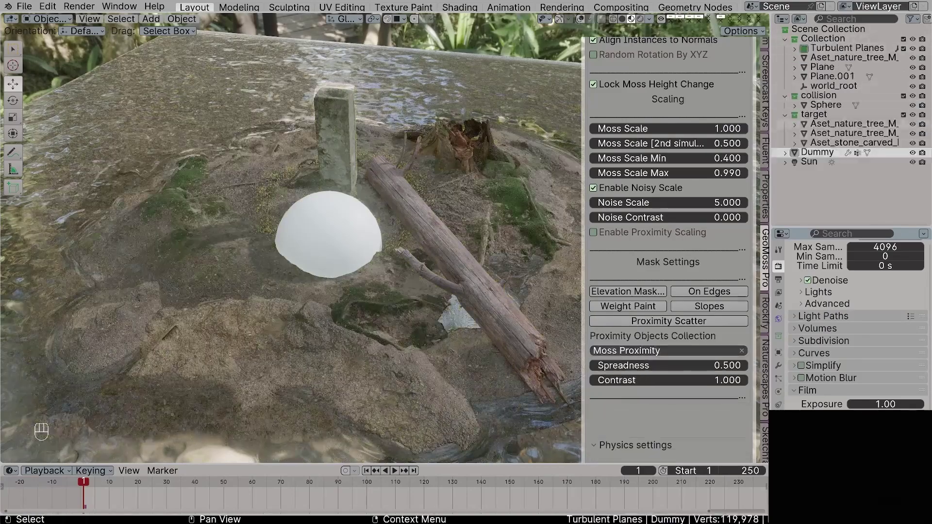
pyautogui.hotkey('shift', 's')
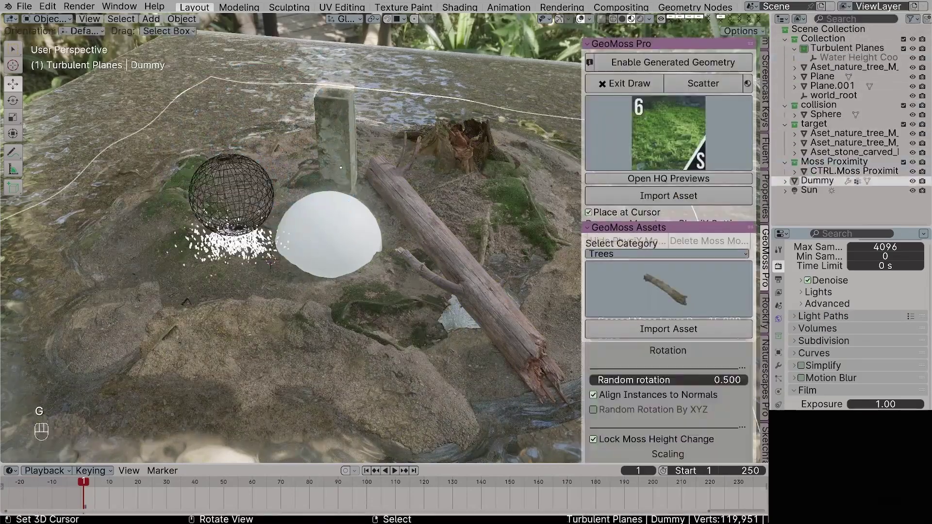
pyautogui.scroll(-15, 668, 243)
pyautogui.hotkey('shift', 'alt', 'z')
pyautogui.hotkey('shift', 'd')
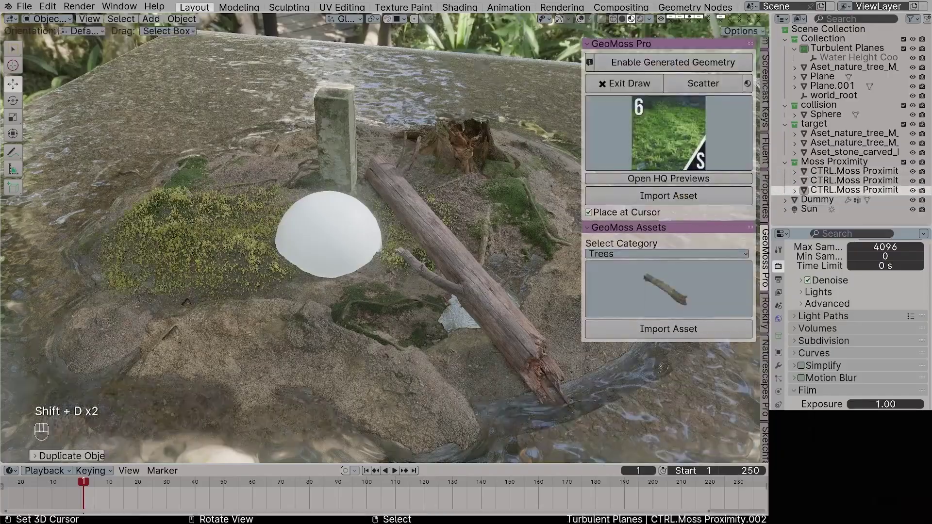
# Step: Select the Dummy moss object and review its Ground Cover Layers
pyautogui.click(817, 199)
pyautogui.scroll(-7, 668, 194)
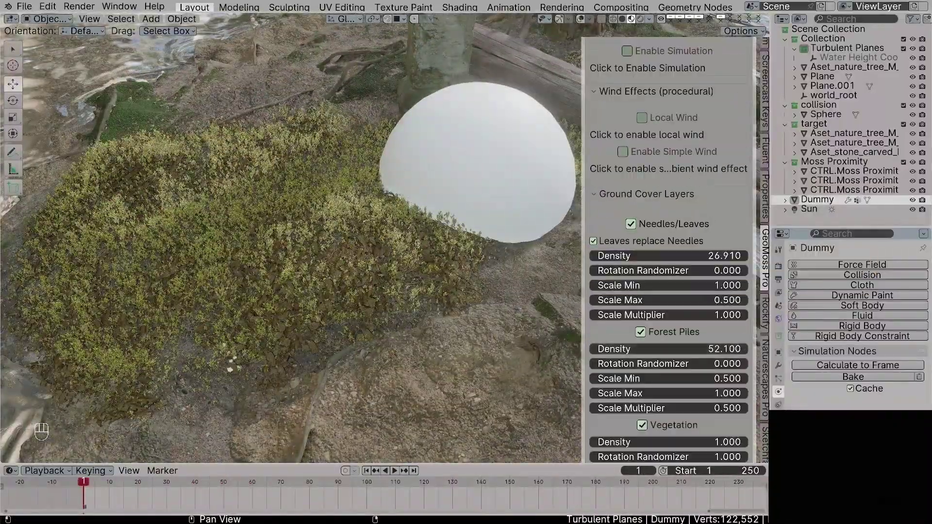
pyautogui.scroll(-10, 668, 243)
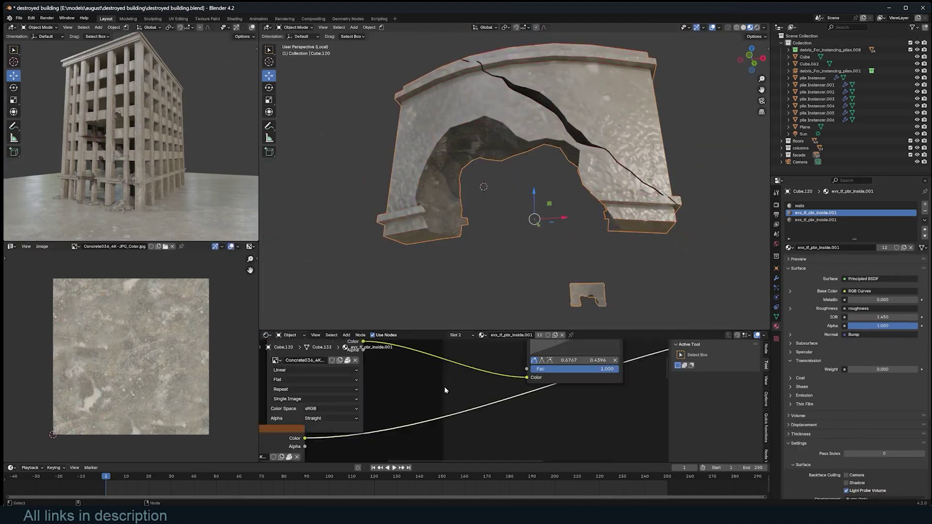
# Step: Zoom the view to inspect the bent rebar grid filling the wall hole
pyautogui.scroll(-5, 444, 386)
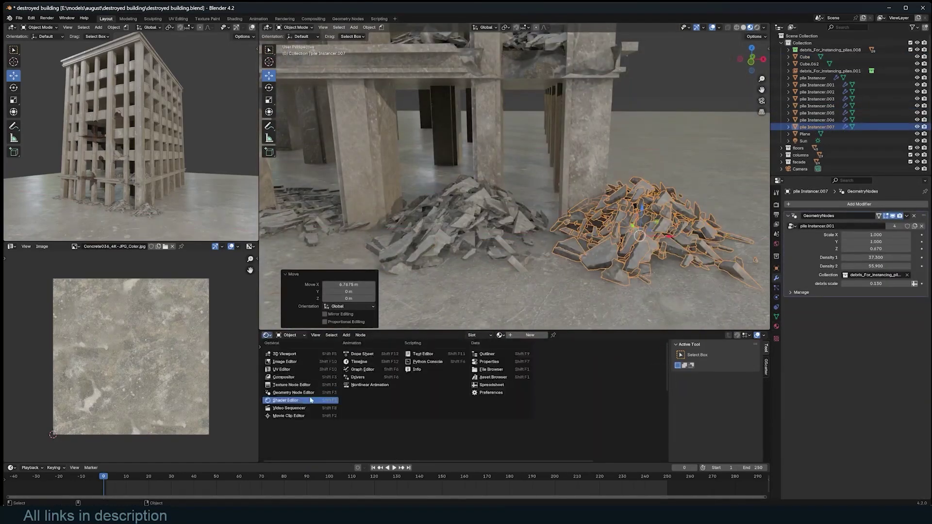
# Step: Switch the bottom editor to the Asset Browser
pyautogui.click(491, 377)
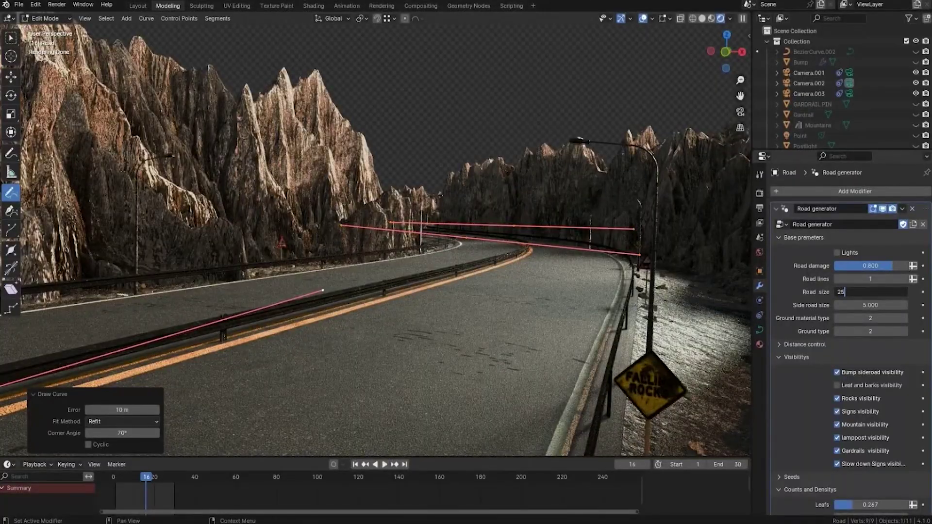
# Step: Set Road size 25, Gardrail pins Count 20 and Lights distance 10
pyautogui.press('Return')
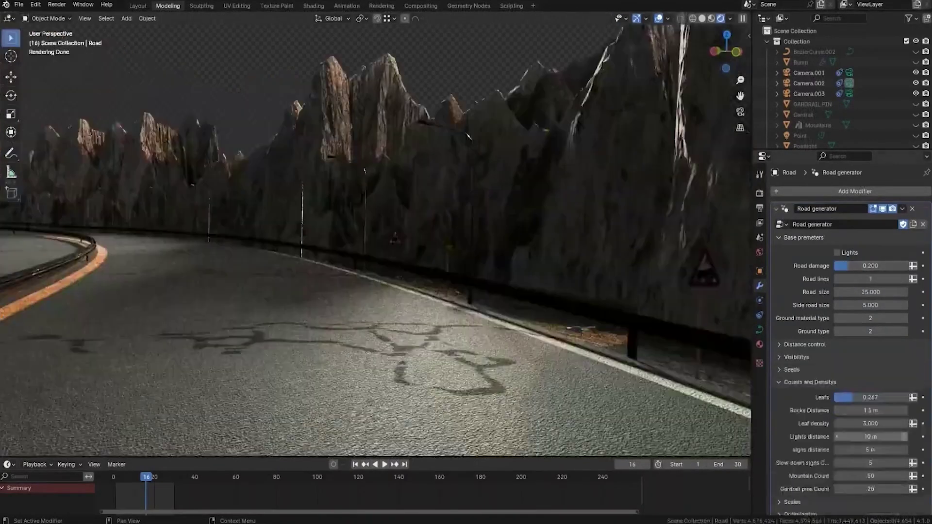
pyautogui.doubleClick(870, 436)
pyautogui.write('20')
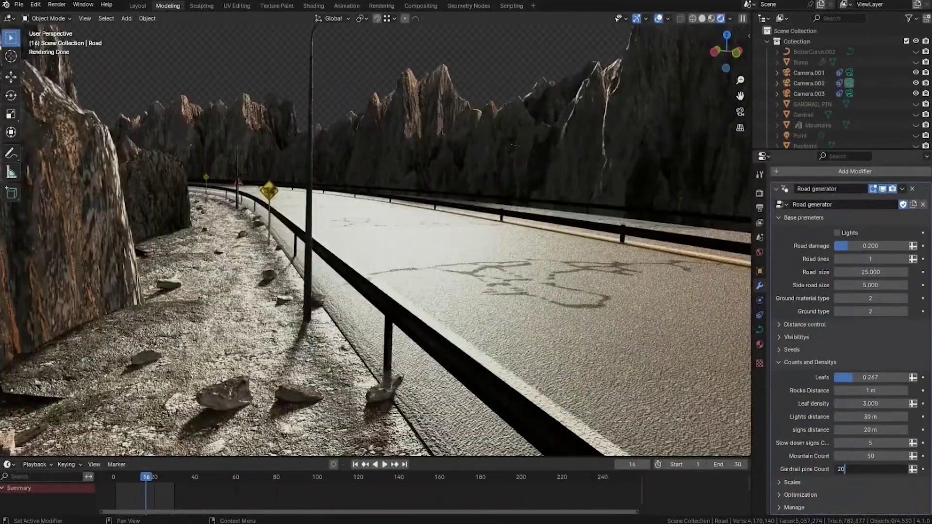
pyautogui.press('Return')
pyautogui.write('10')
pyautogui.press('Return')
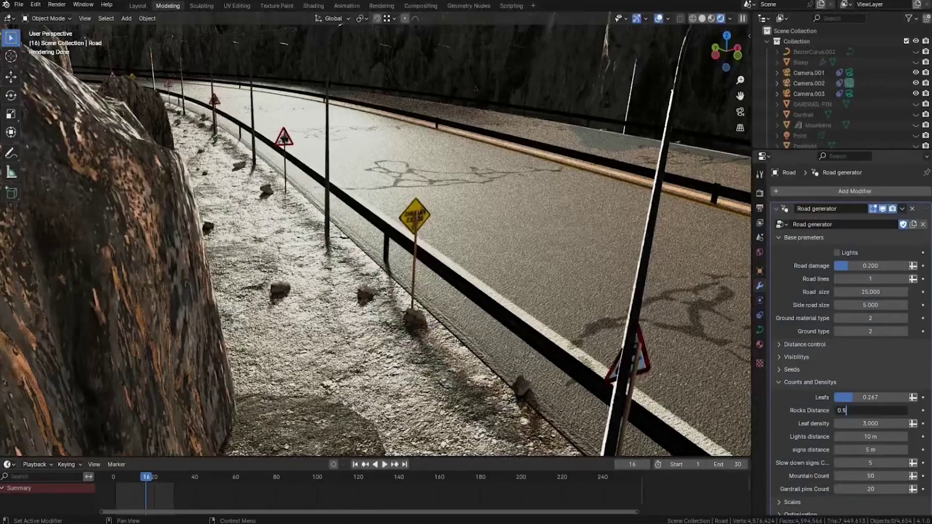
# Step: Set the roadside Rocks Distance to 1.5 and Rocks Seed to 100
pyautogui.press('Return')
pyautogui.doubleClick(868, 410)
pyautogui.write('1.5')
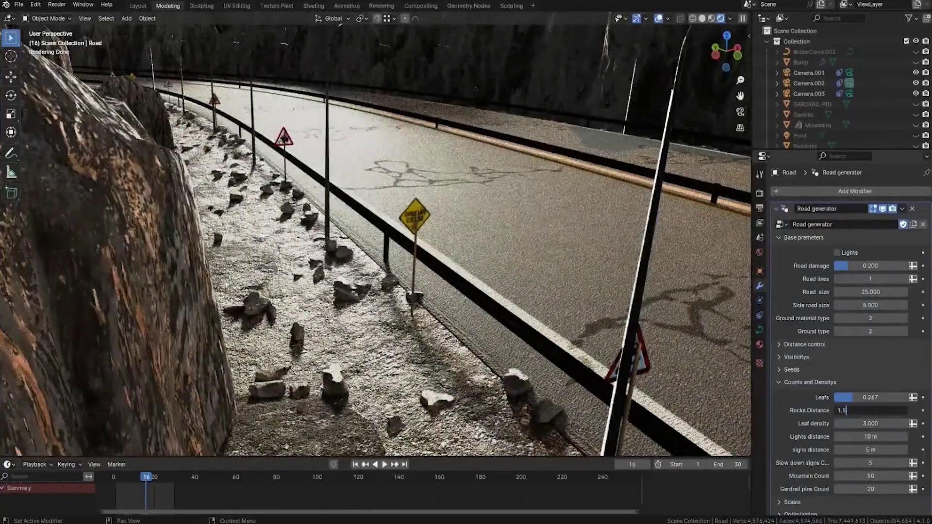
pyautogui.keyDown('ctrl'); pyautogui.click(791, 369); pyautogui.keyUp('ctrl')
pyautogui.doubleClick(869, 384)
pyautogui.write('100')
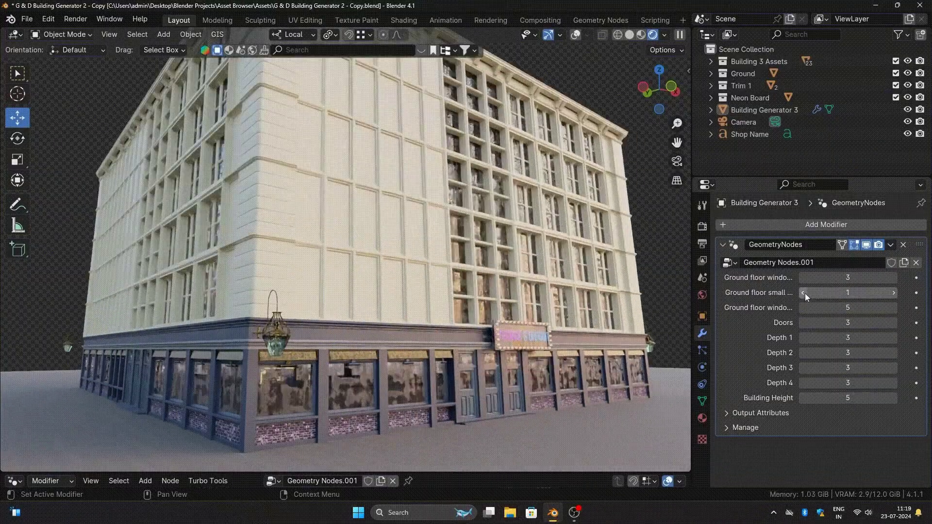
# Step: Orbit and zoom to a front view of the building's shopfront
pyautogui.moveTo(631, 330); pyautogui.dragTo(454, 331, button='middle')
pyautogui.scroll(-4, 453, 331)
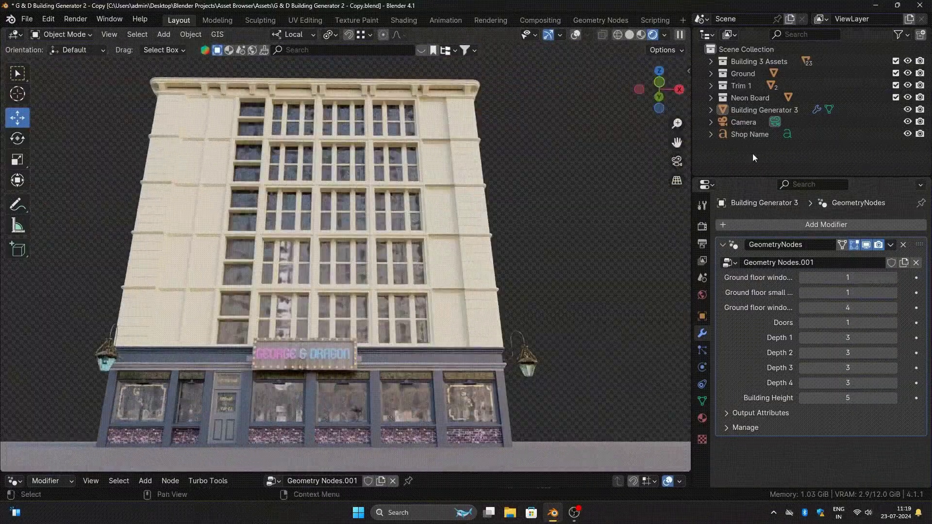